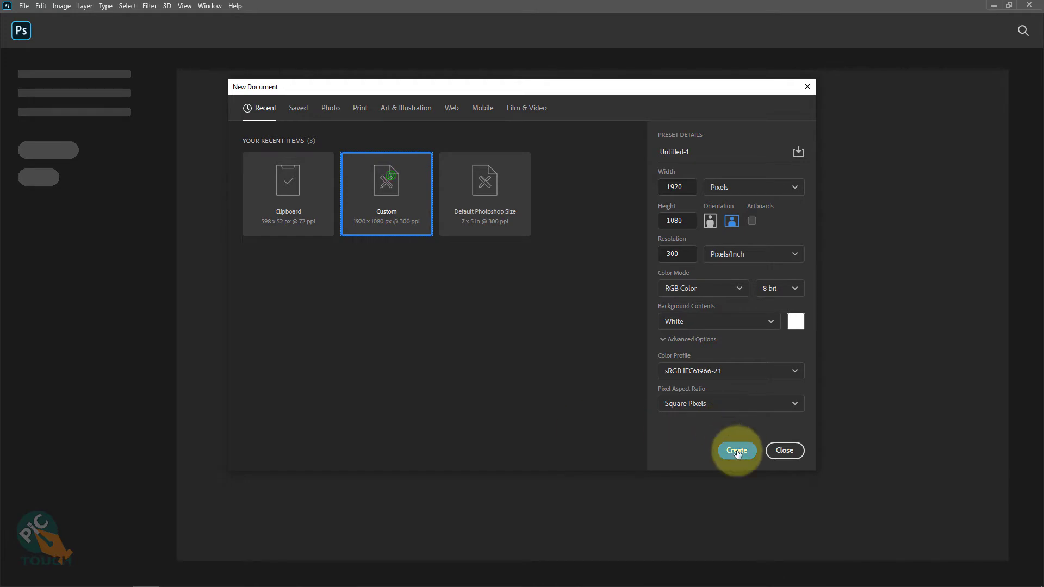
- Create a 1920 x 1080 px RGB document at 300 pixels/inch with a white background and fit it on screen
click(737, 451)
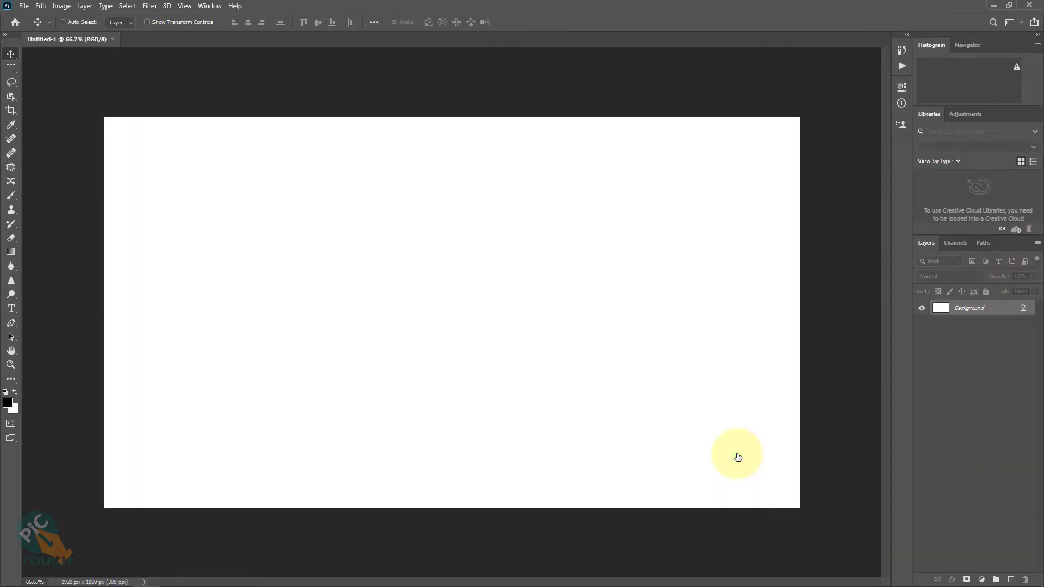
key(ctrl+0)
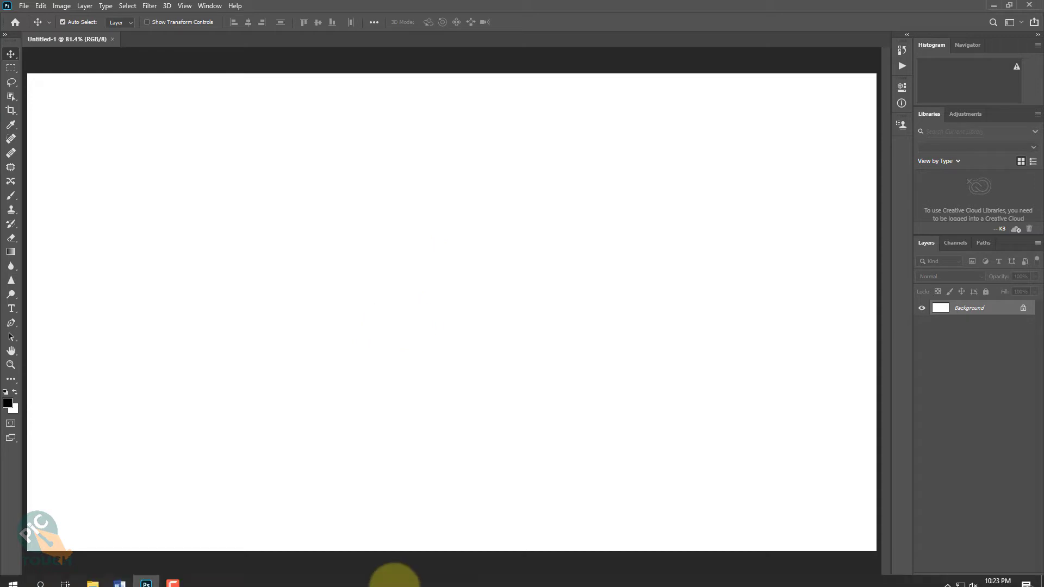
- Switch to the Text document in Word and copy the two Bengali lines above the divider
click(122, 576)
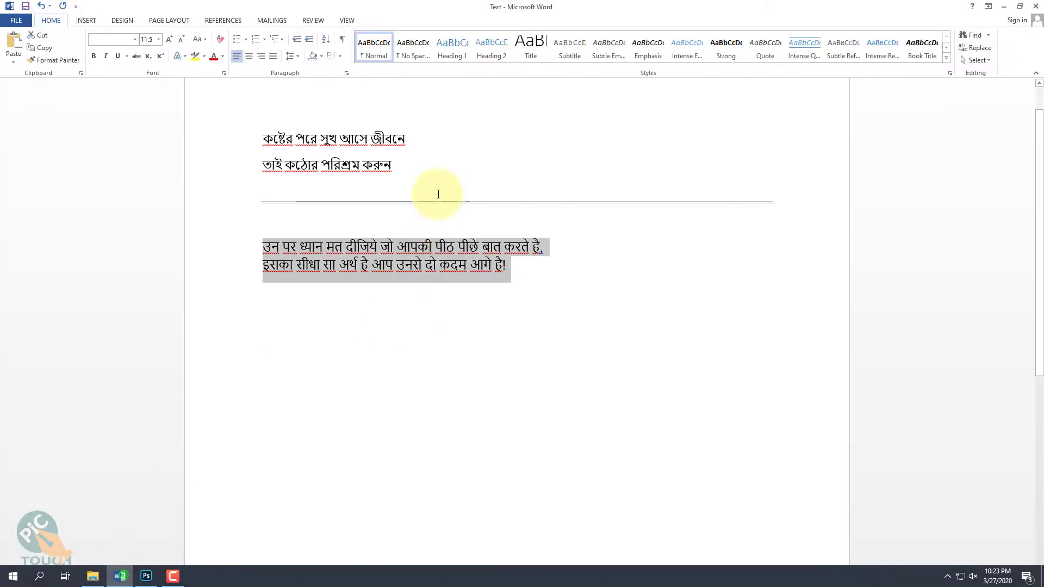
click(420, 167)
drag(401, 164, 270, 149)
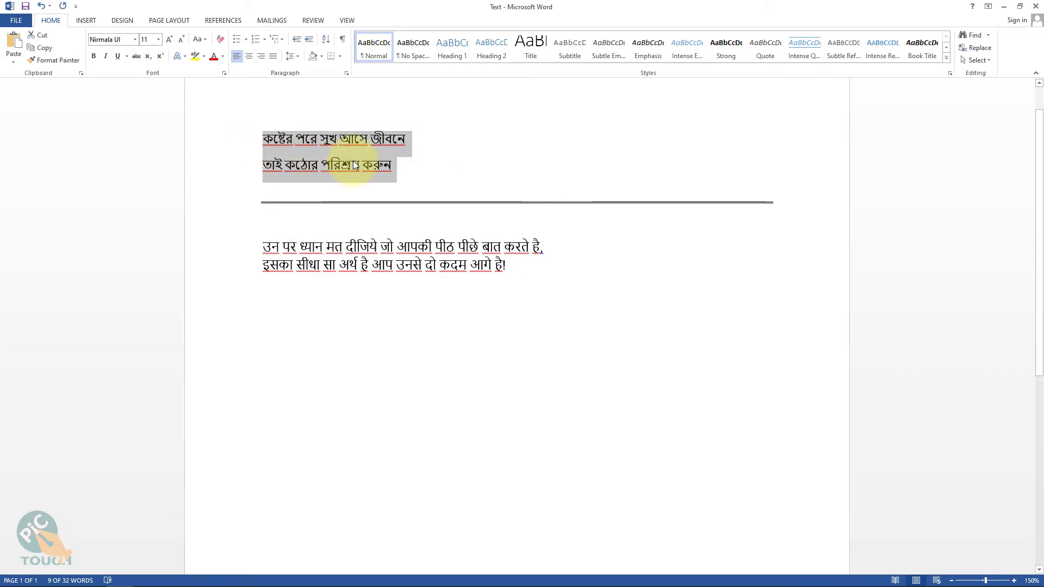
scroll(353, 160, up, 2)
scroll(349, 154, up, 2)
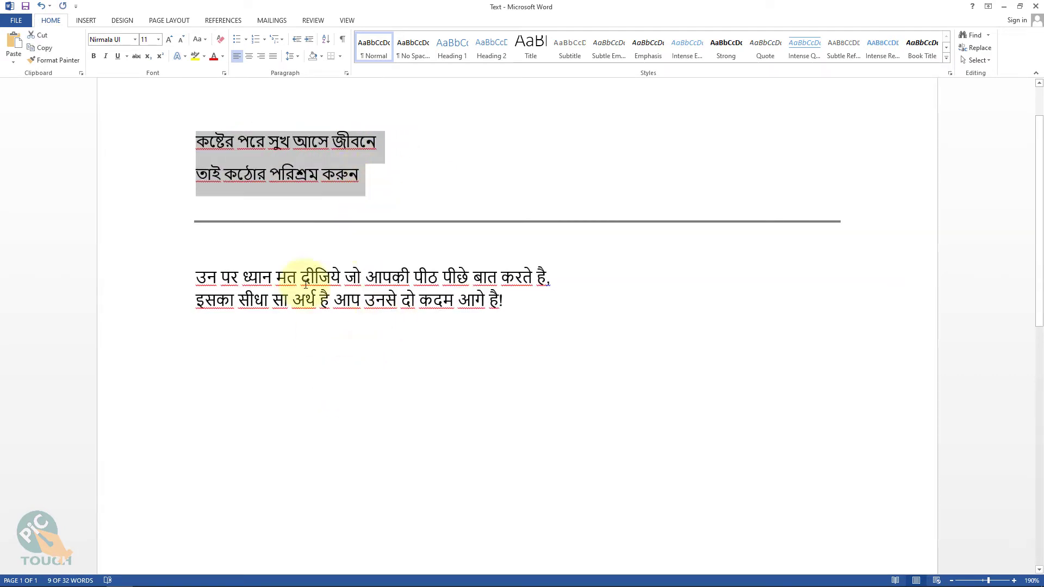
right_click(283, 140)
click(304, 160)
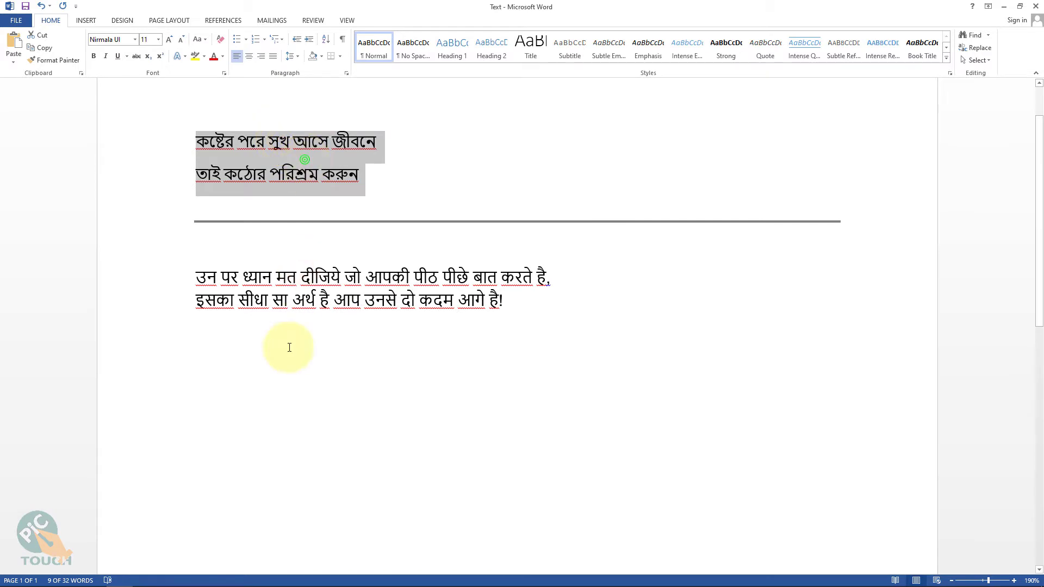
- Switch to Photoshop and paste the copied Bengali lines as a new horizontal text layer in the canvas's upper area
mouse_move(192, 574)
click(146, 576)
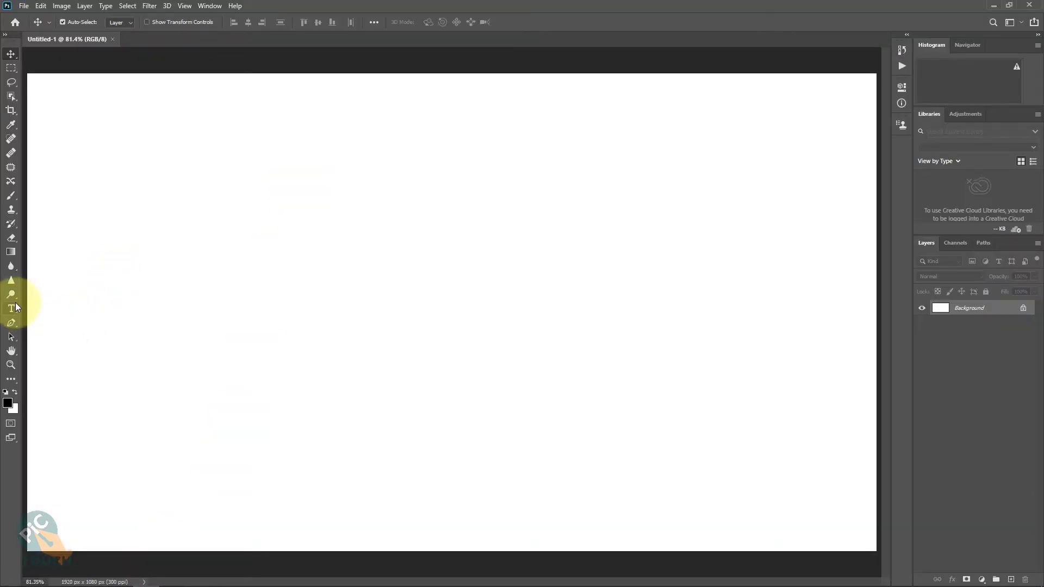
click(12, 309)
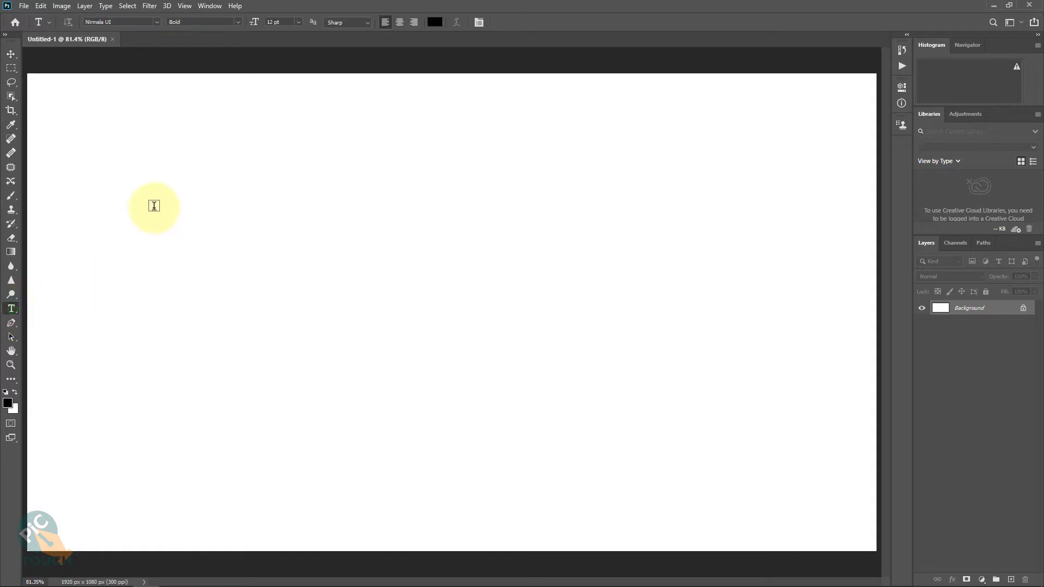
click(156, 205)
key(ctrl+v)
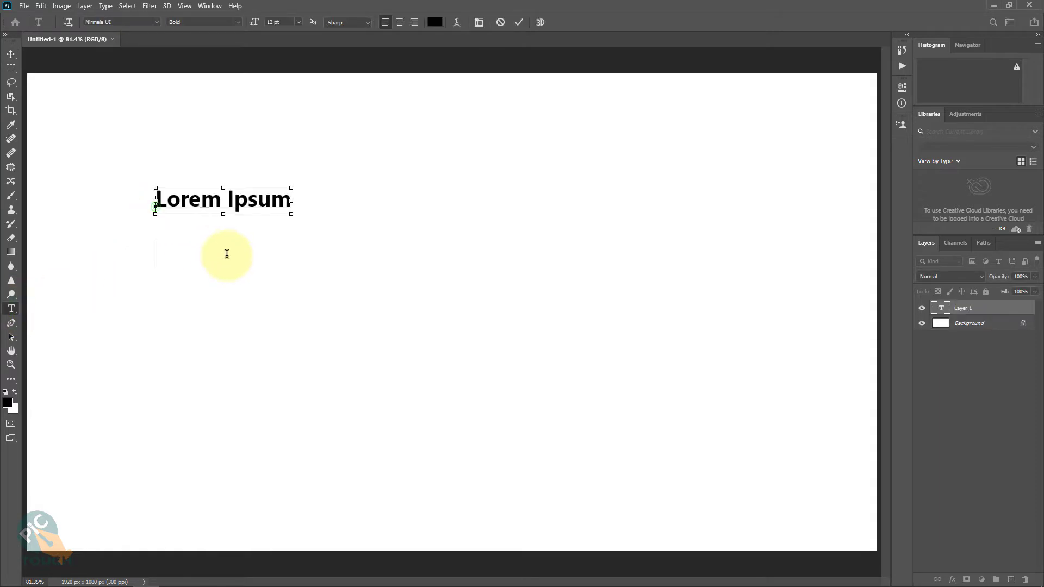
click(9, 54)
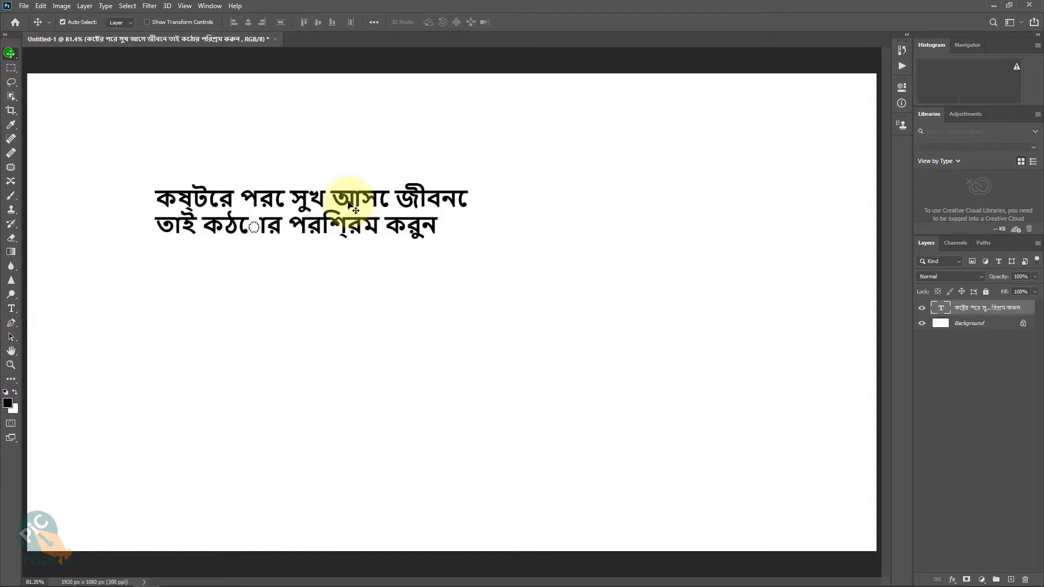
- Move the Bengali text up toward the canvas's upper-left corner and scale it to about 201%
drag(316, 202, 272, 165)
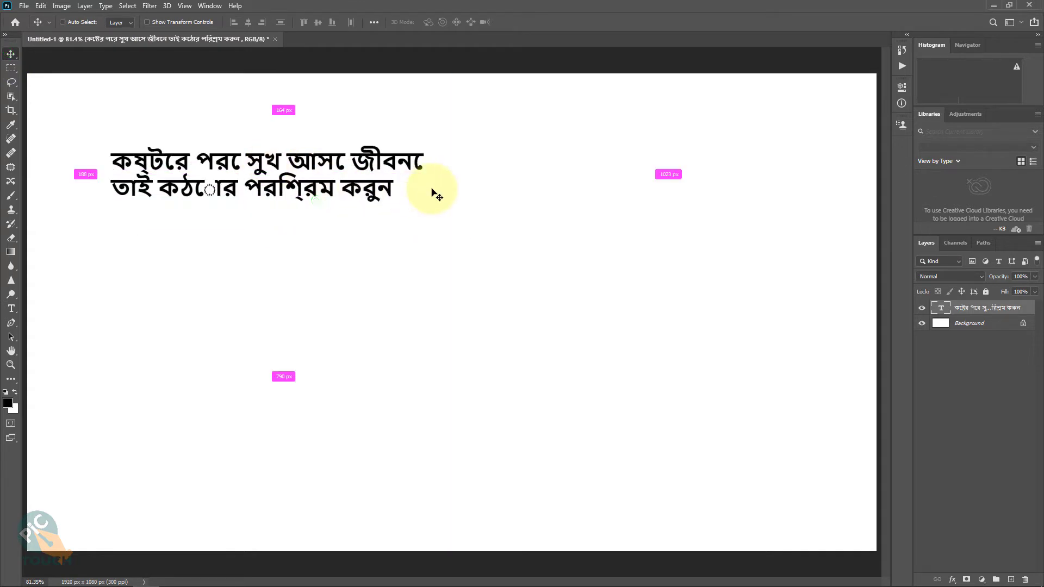
key(ctrl+t)
drag(431, 187, 741, 174)
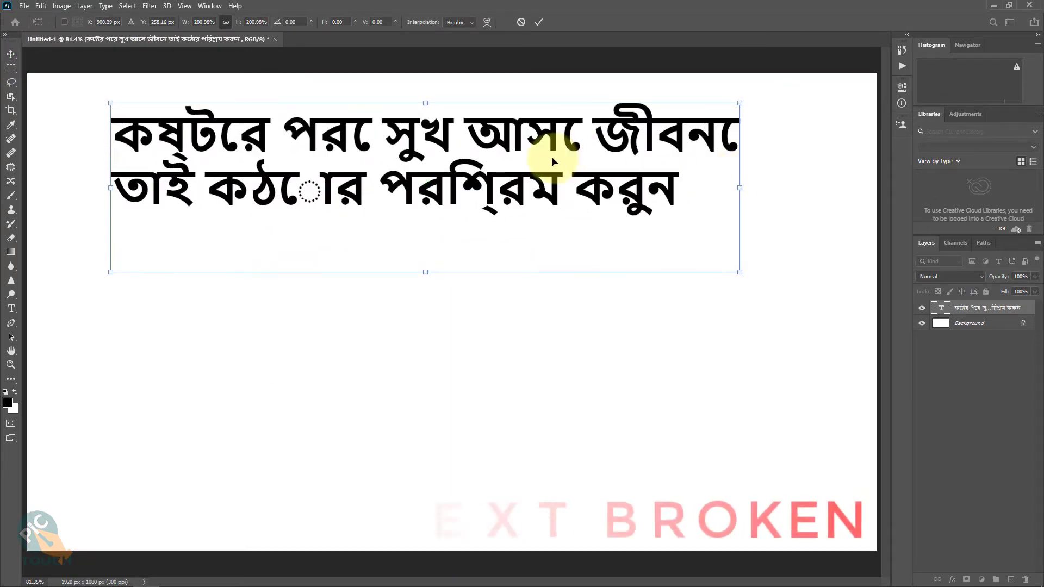
click(535, 22)
- Search the fonts for Nirmala and apply Nirmala UI Bold to the Bengali text layer
click(11, 309)
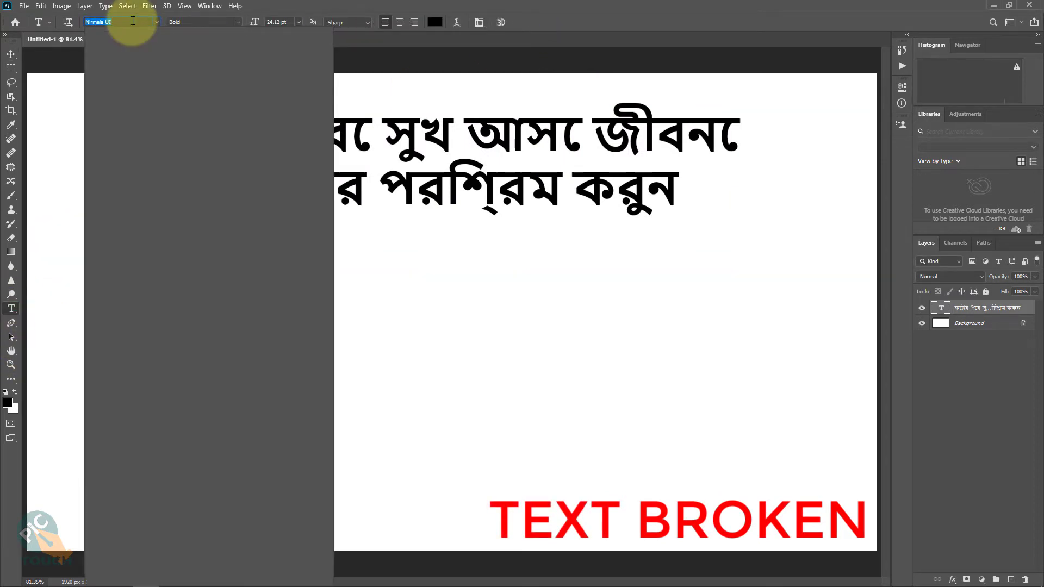
text(nir)
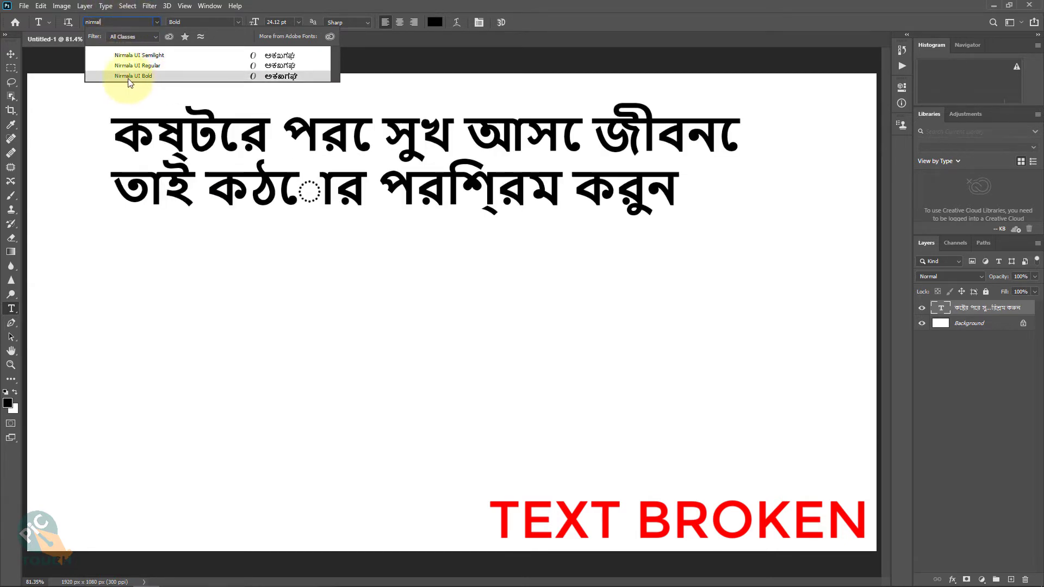
click(147, 76)
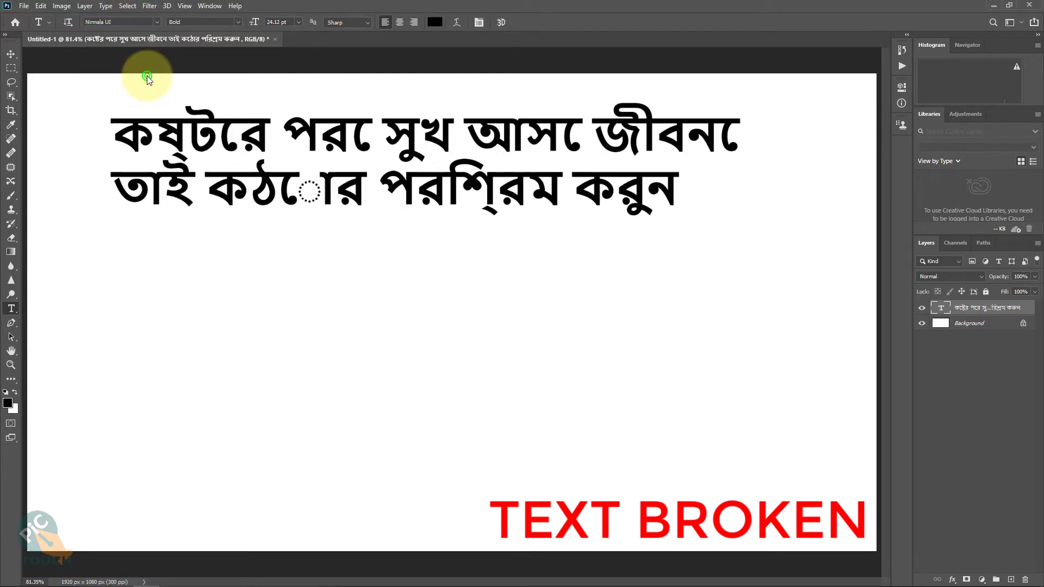
click(12, 55)
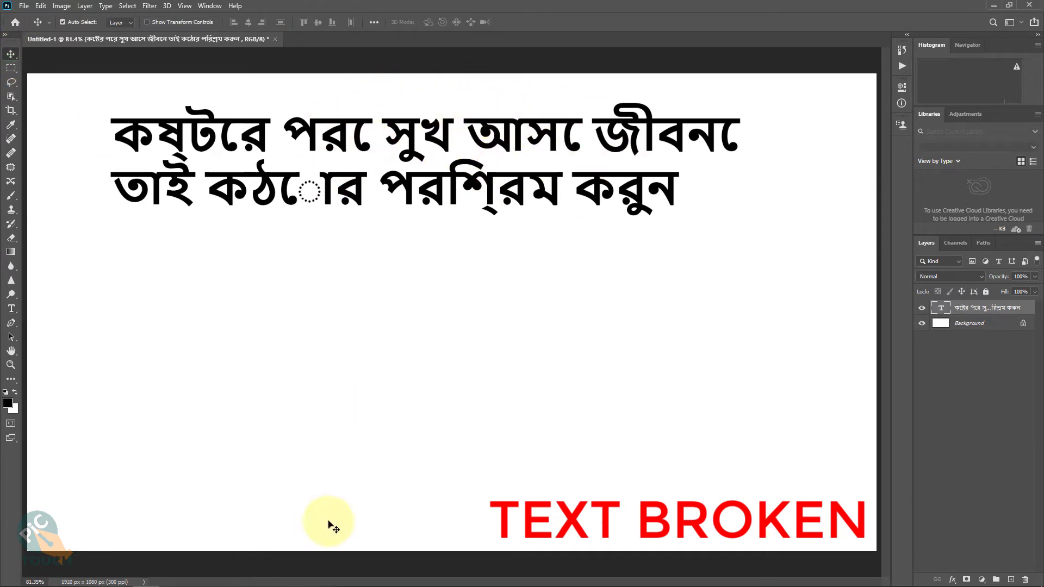
- Switch to the Text document in Word and copy the two Hindi lines below the divider
mouse_move(191, 586)
click(118, 576)
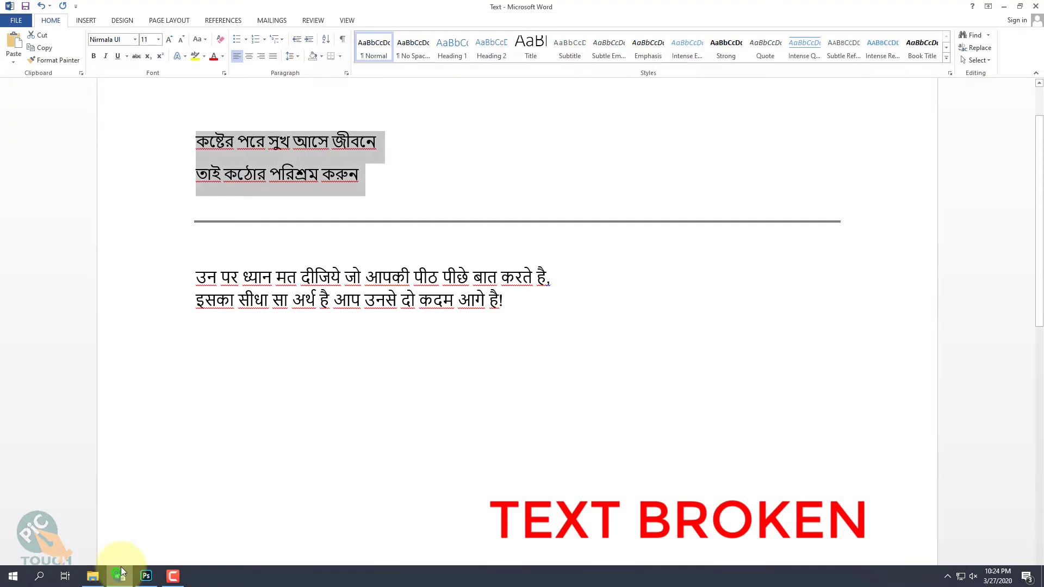
click(392, 356)
drag(519, 305, 175, 287)
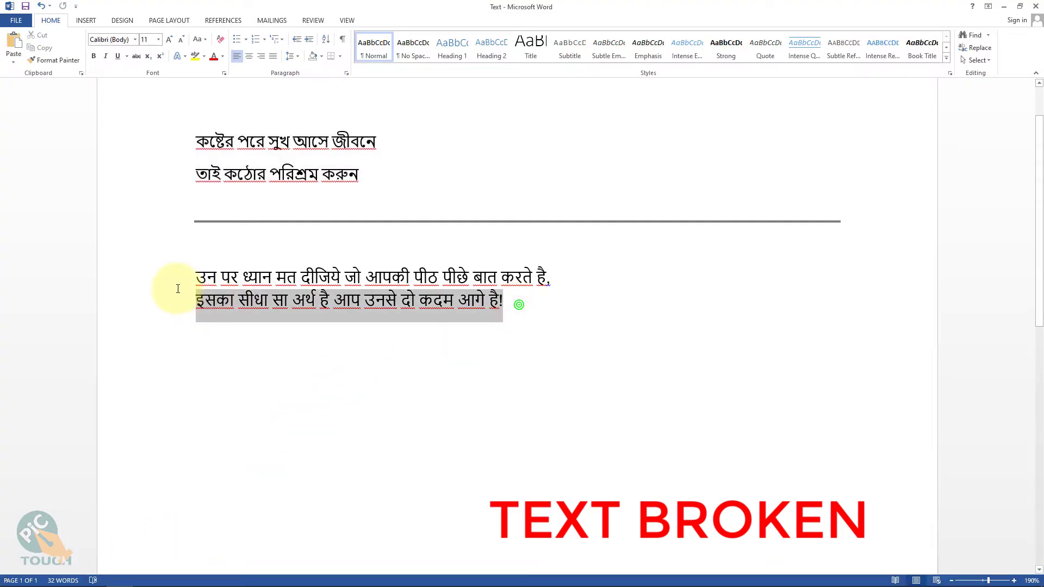
right_click(353, 279)
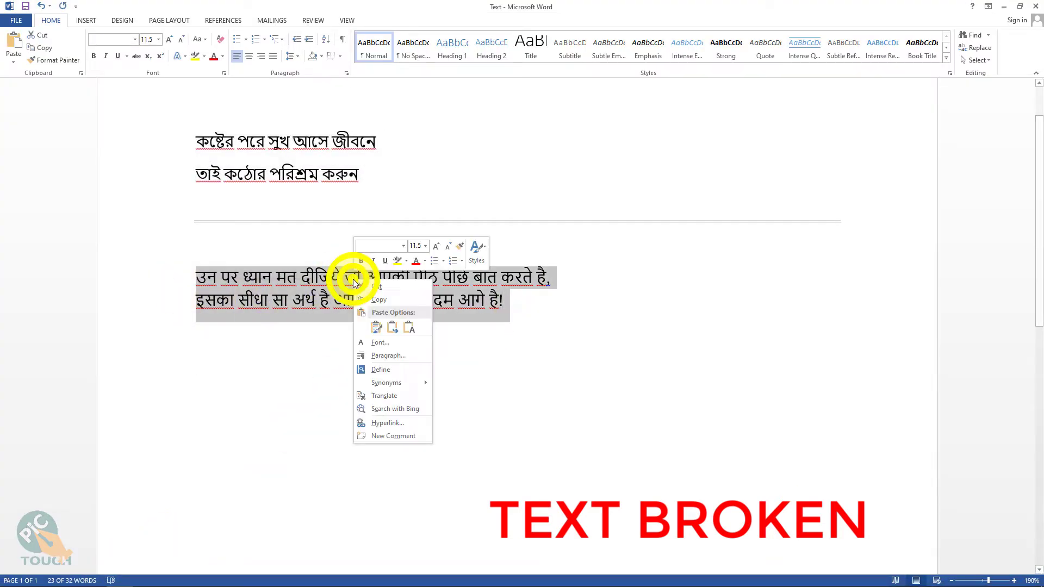
click(377, 300)
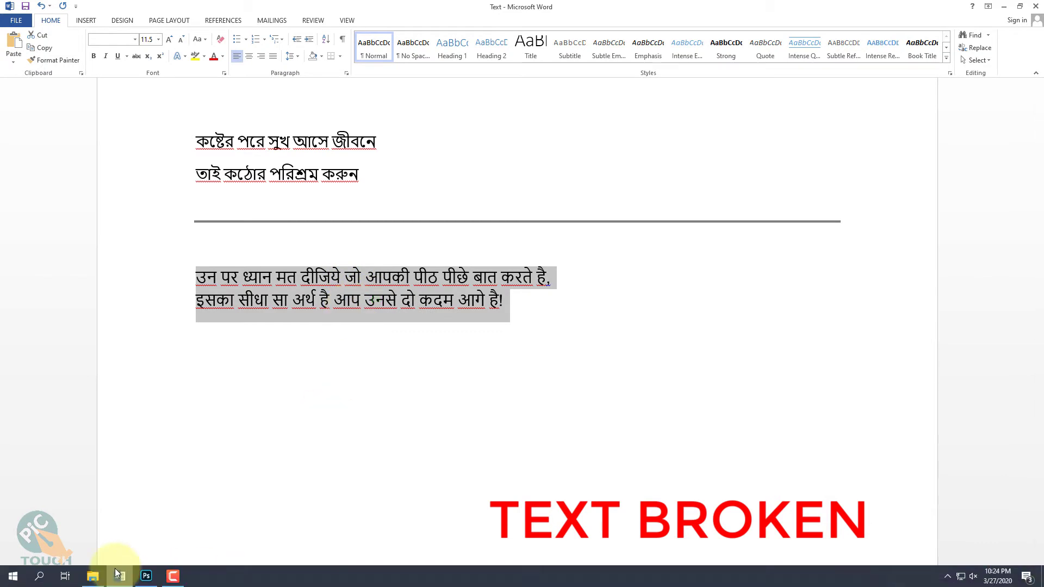
- Switch to Photoshop and paste the copied Hindi lines as a new text layer below the Bengali text
click(145, 581)
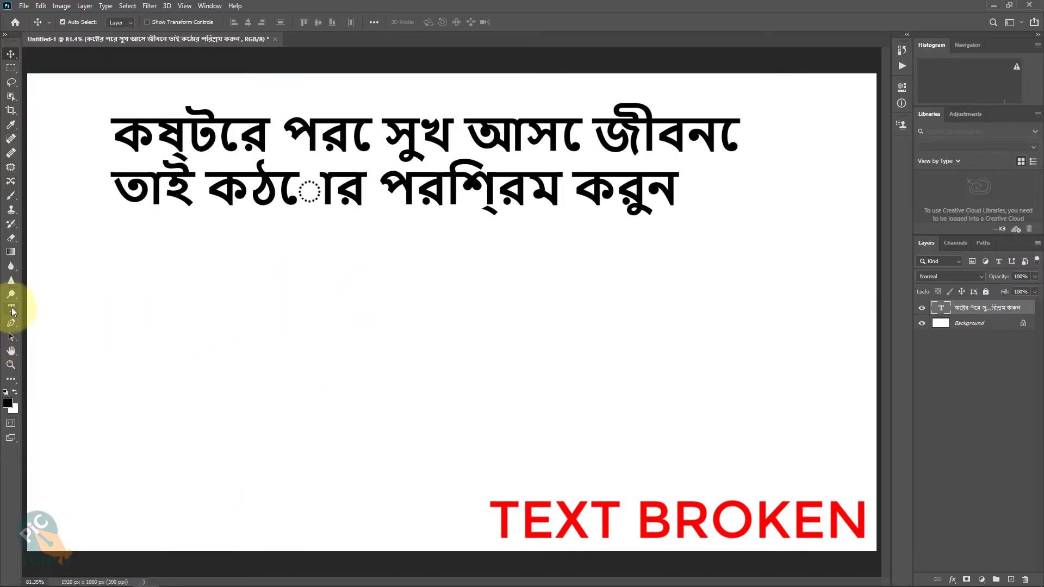
click(11, 309)
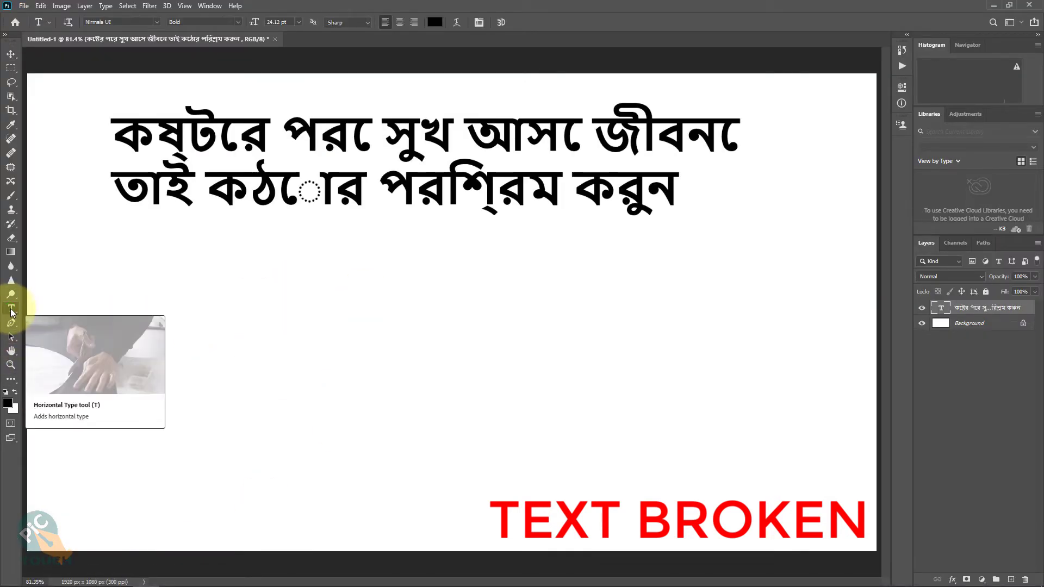
click(187, 369)
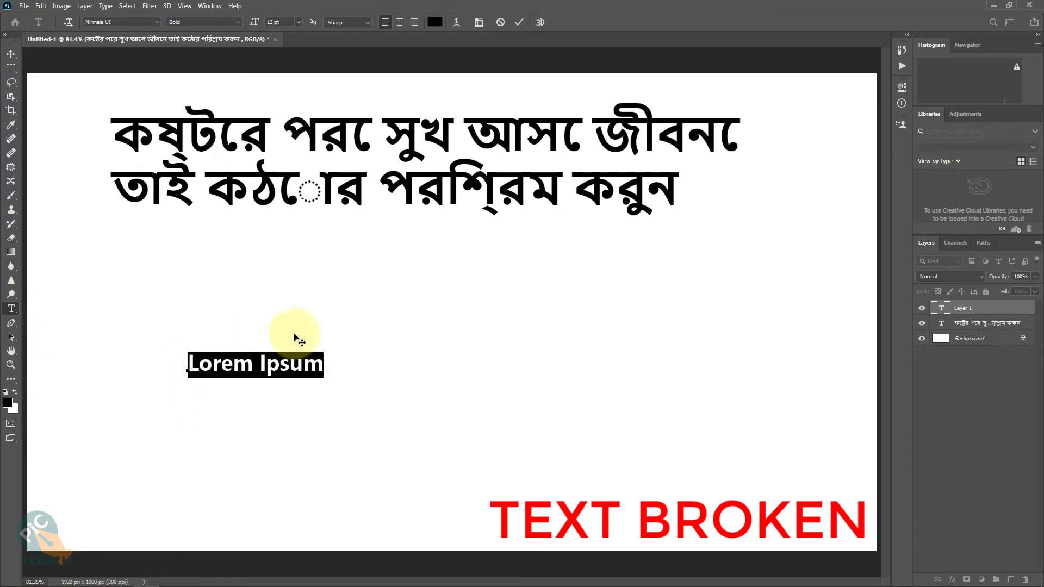
right_click(248, 365)
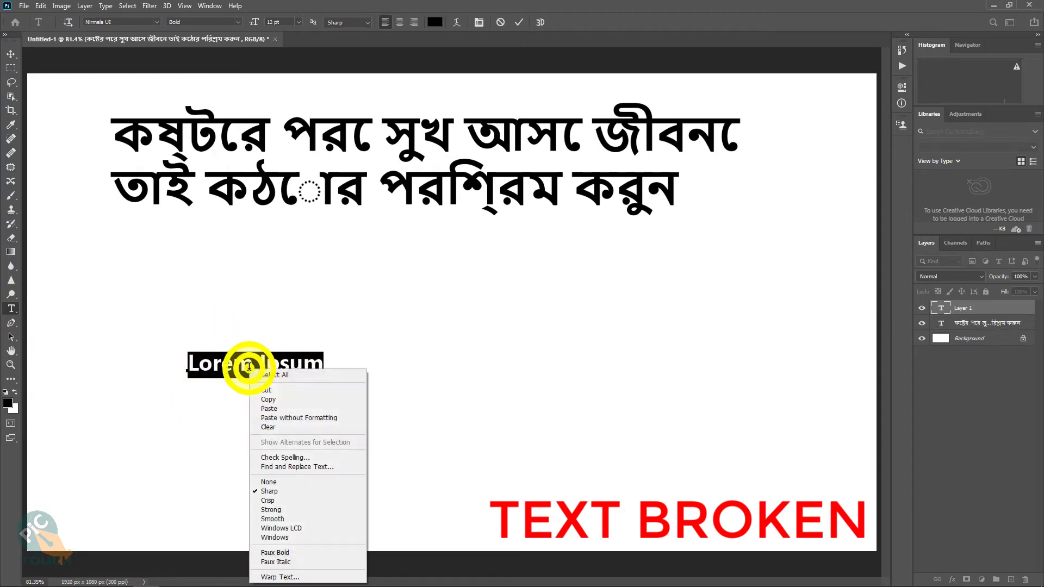
click(278, 409)
click(11, 54)
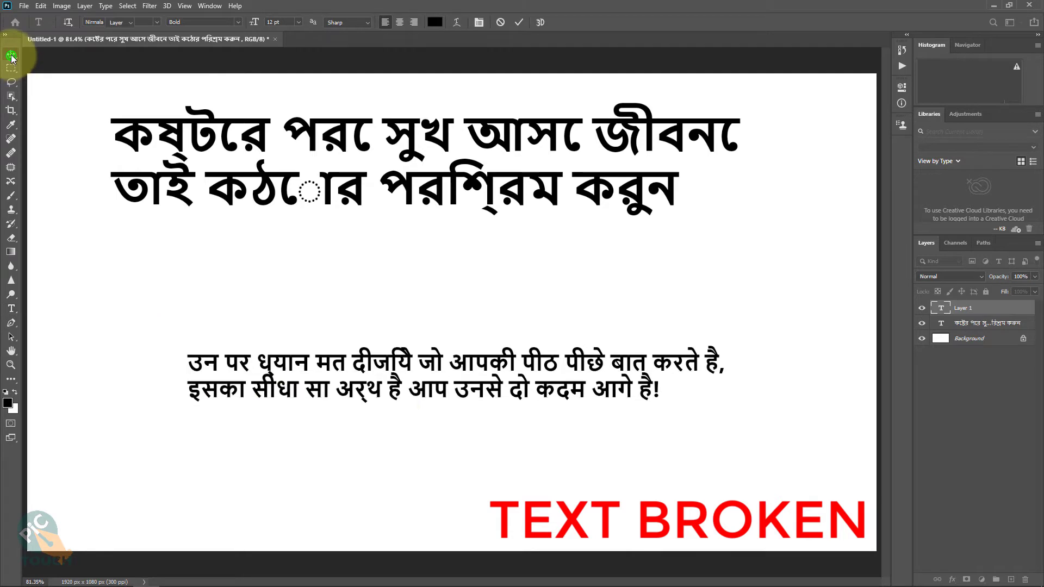
- Move the Hindi text up and left beneath the Bengali text and scale it to about 143%
drag(405, 374, 294, 324)
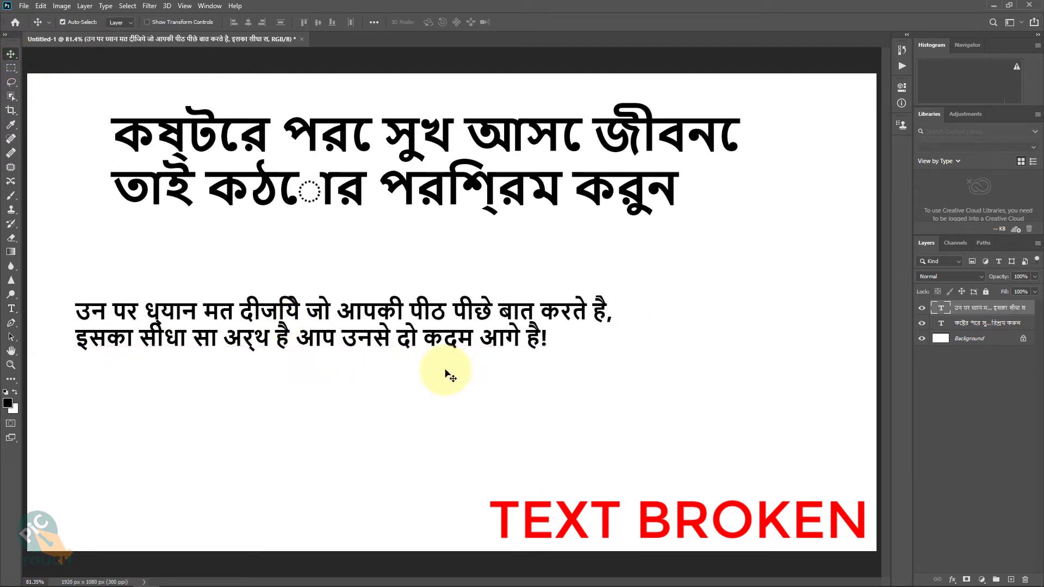
key(ctrl+t)
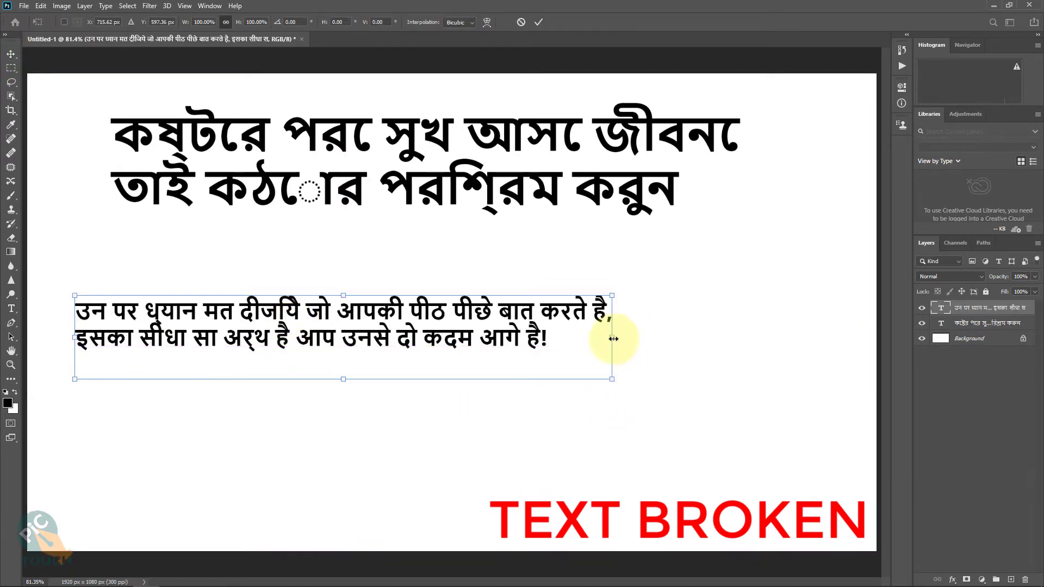
drag(614, 338, 841, 337)
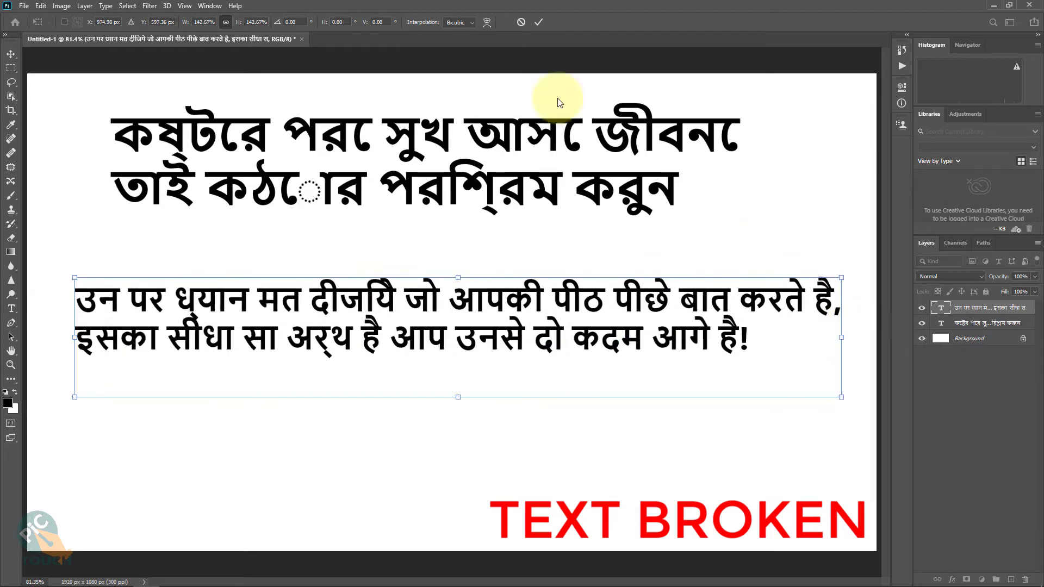
click(538, 22)
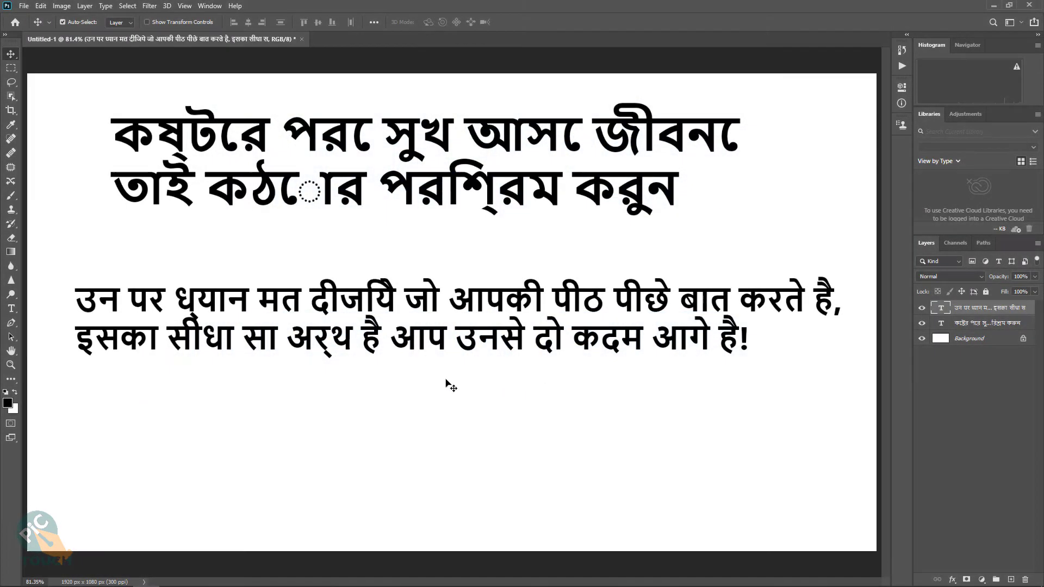
- Set the text engine in the Type preferences to World-Ready Layout and return to the Move tool
click(40, 6)
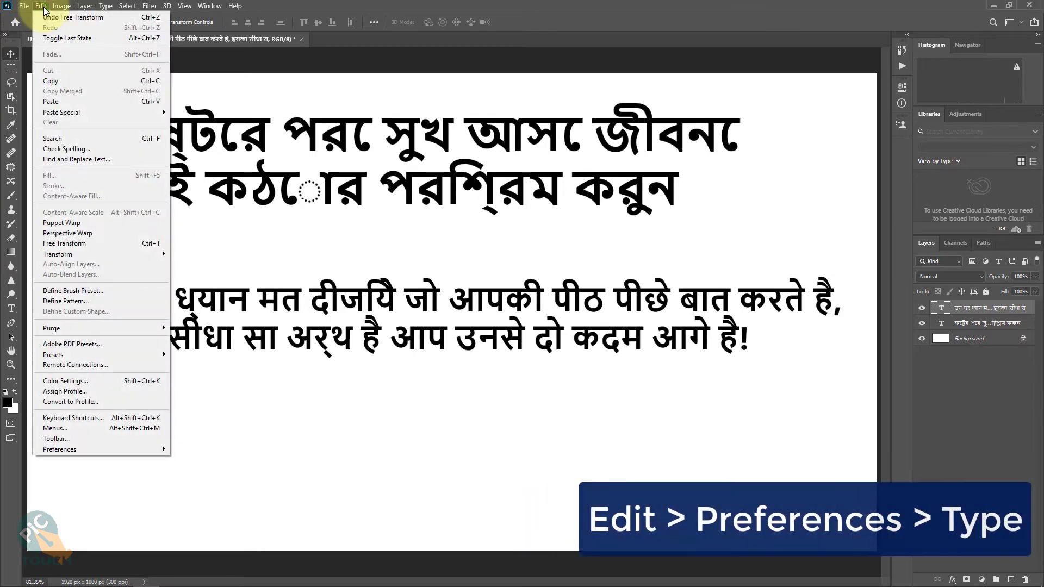
mouse_move(82, 450)
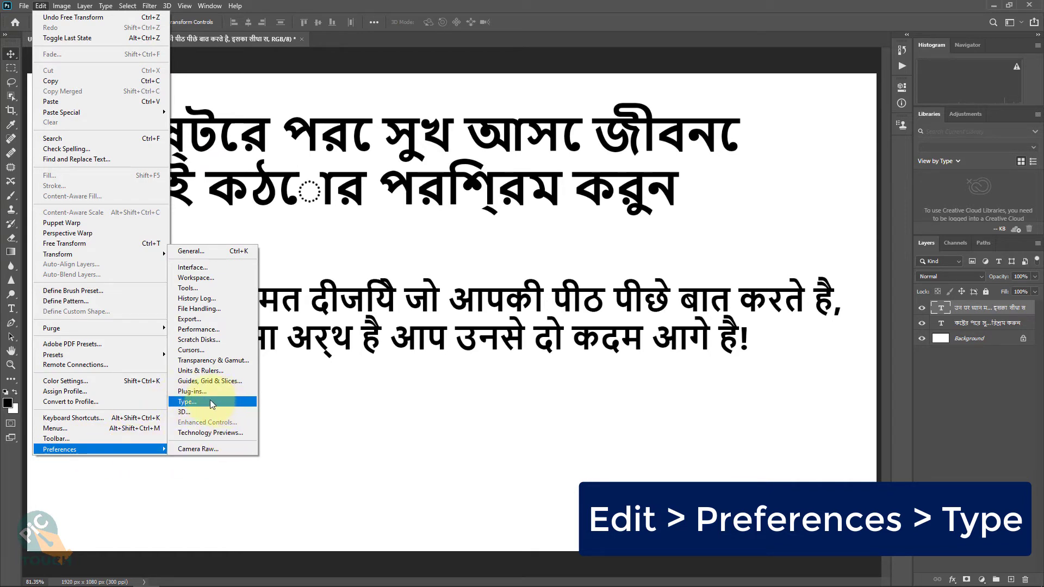
click(239, 402)
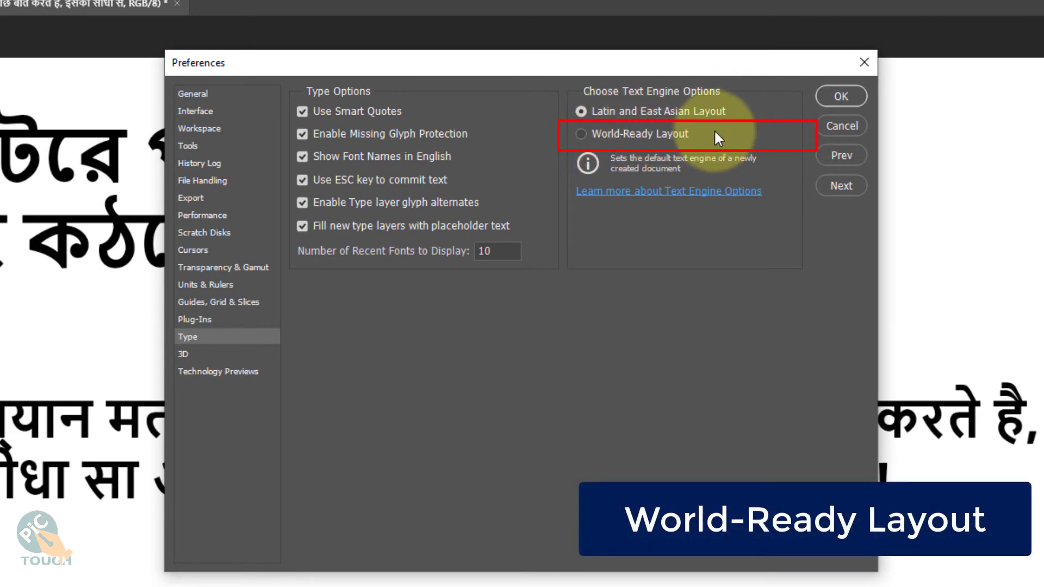
click(581, 133)
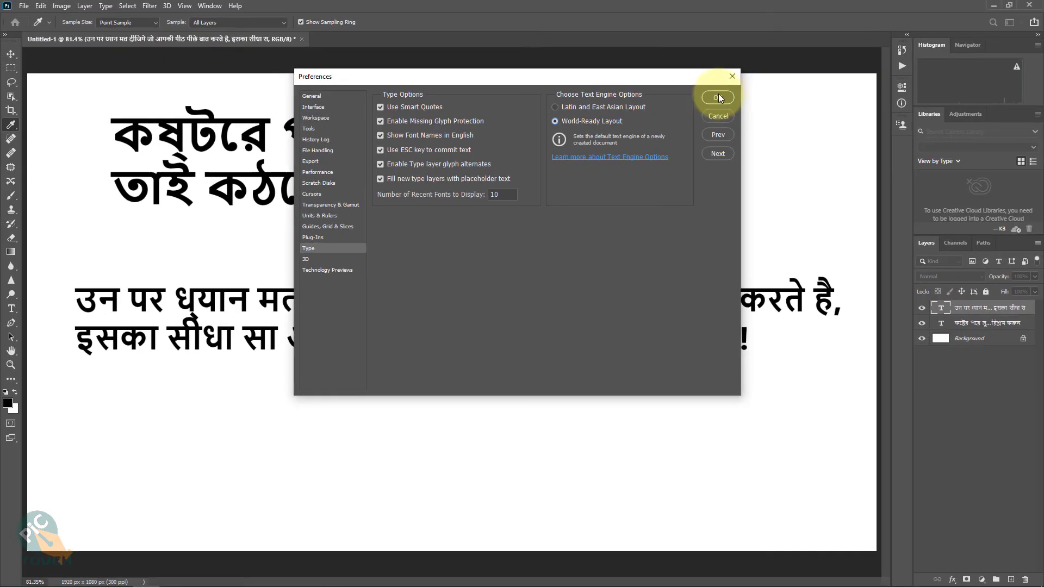
click(718, 98)
key(v)
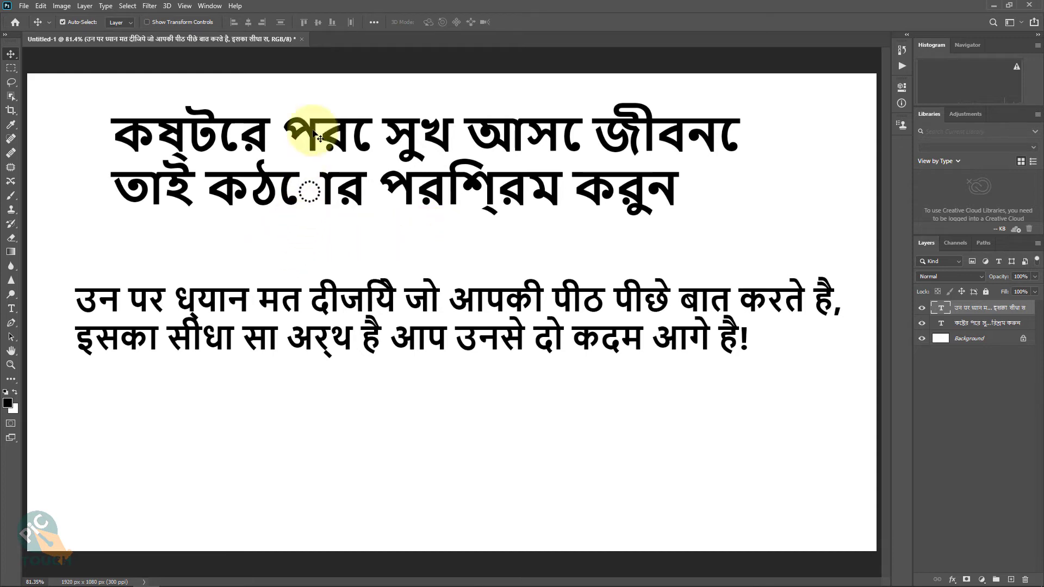
- Close the untitled document without saving its changes and exit Photoshop so the new text engine takes effect
click(303, 40)
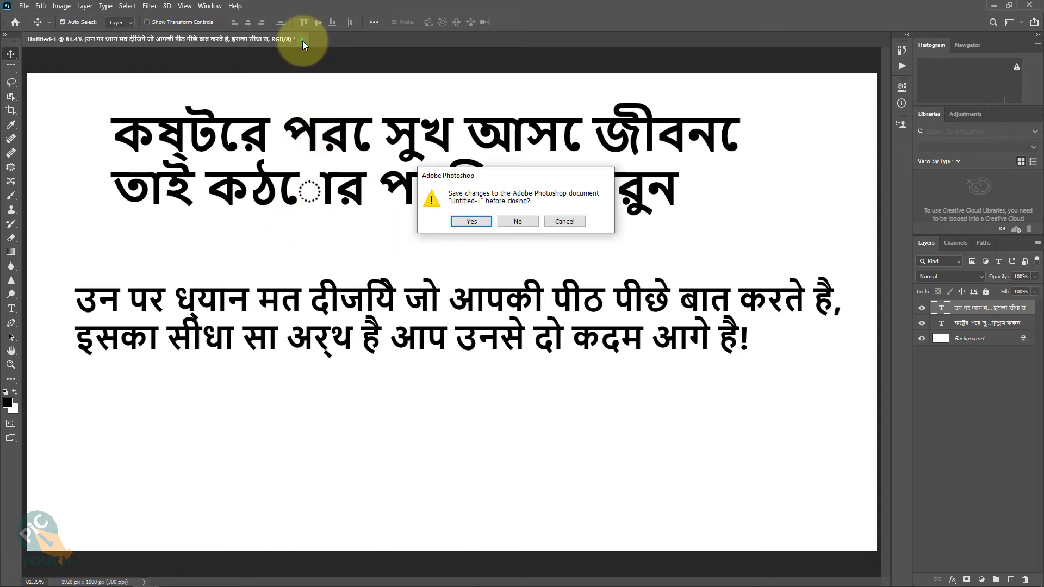
click(518, 221)
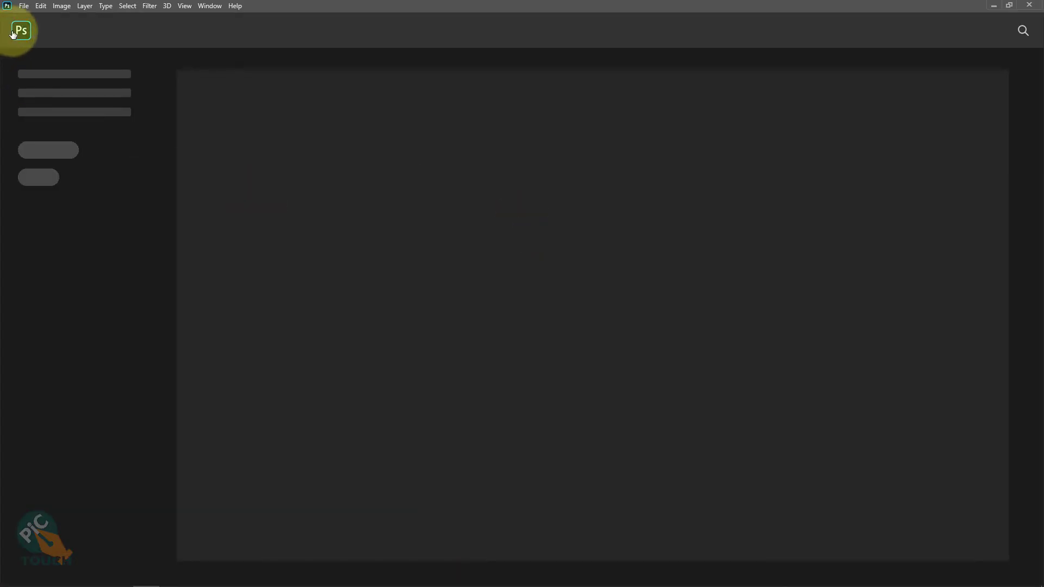
click(24, 8)
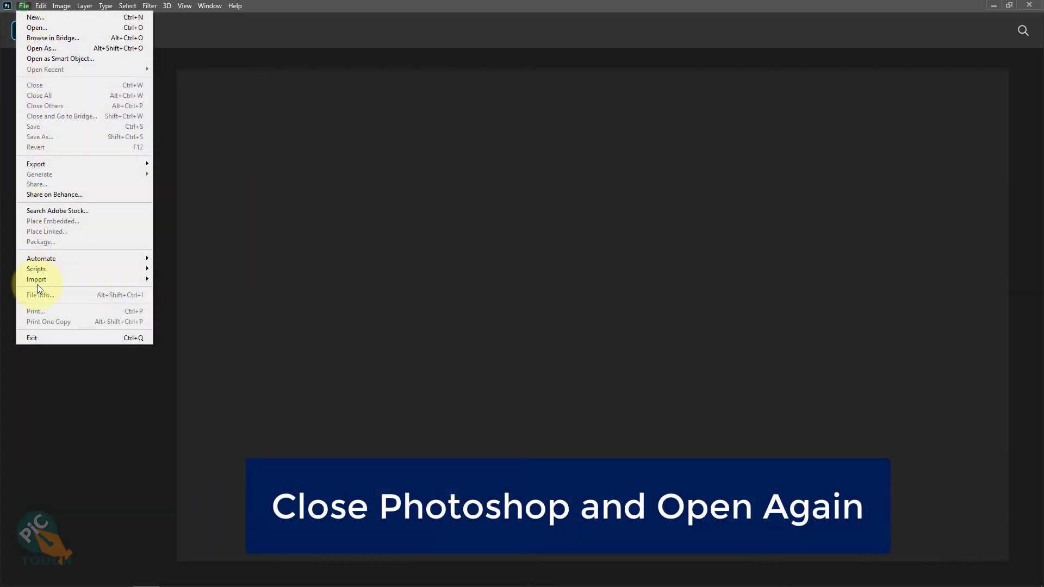
click(102, 338)
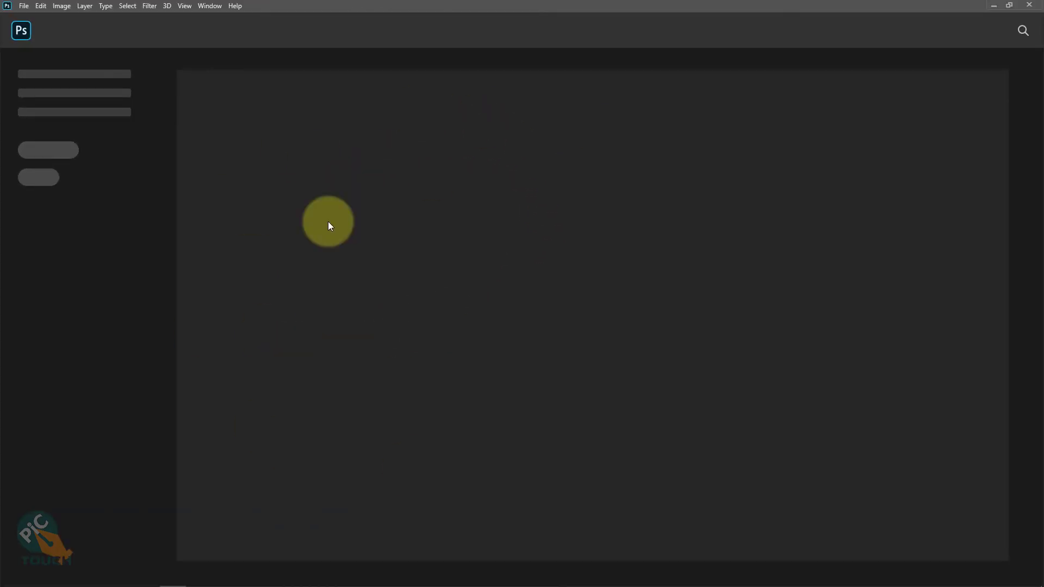
- Create a new 1920 x 1080 px document at 300 ppi in RGB Color with a white background and fit it on screen
click(24, 7)
click(30, 17)
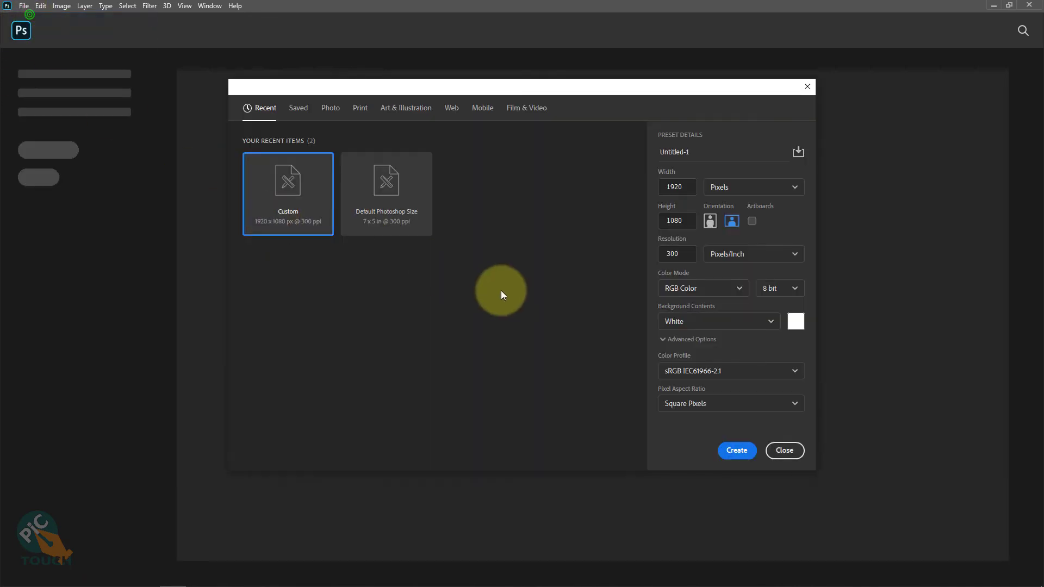
click(736, 451)
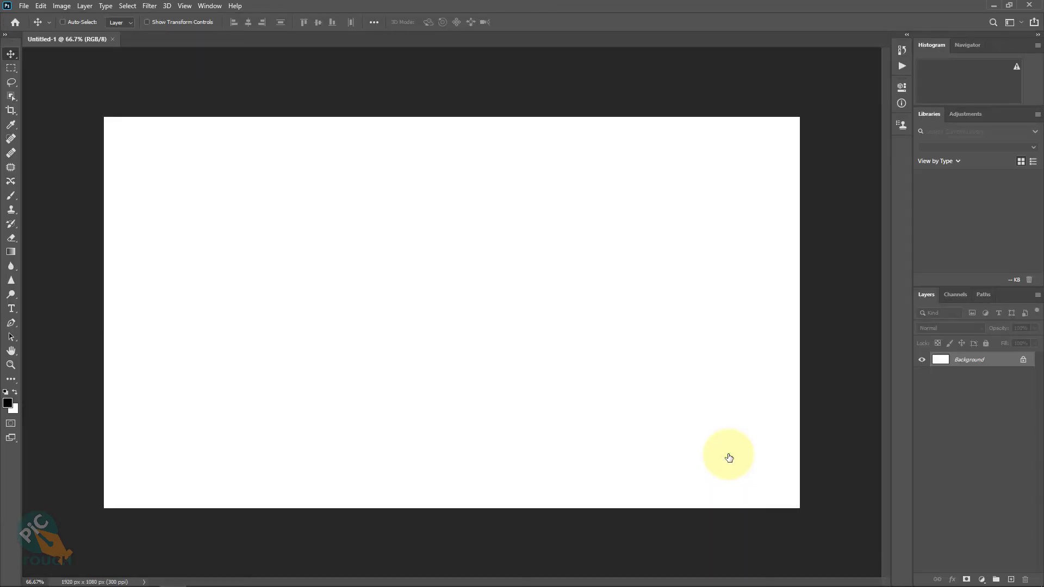
key(ctrl+0)
- Switch to the Text document in Word and copy the two Bengali lines above the divider
mouse_move(347, 586)
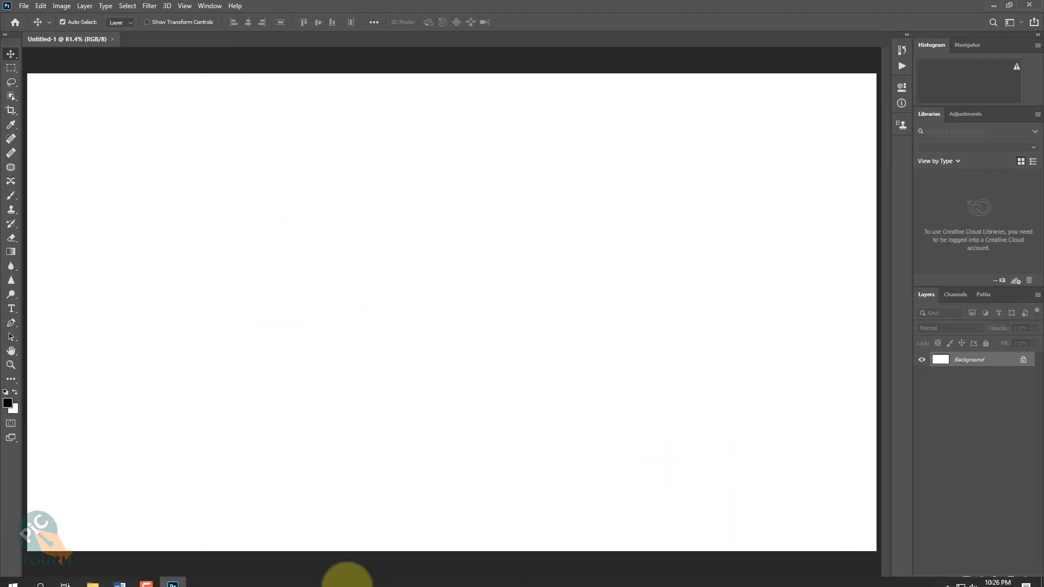
click(120, 578)
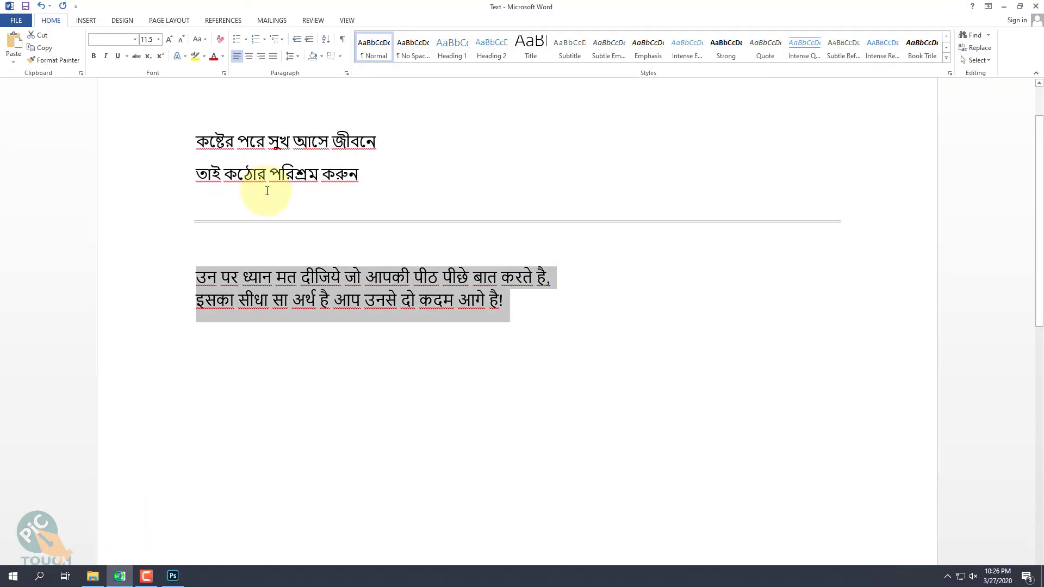
click(381, 175)
drag(367, 178, 192, 145)
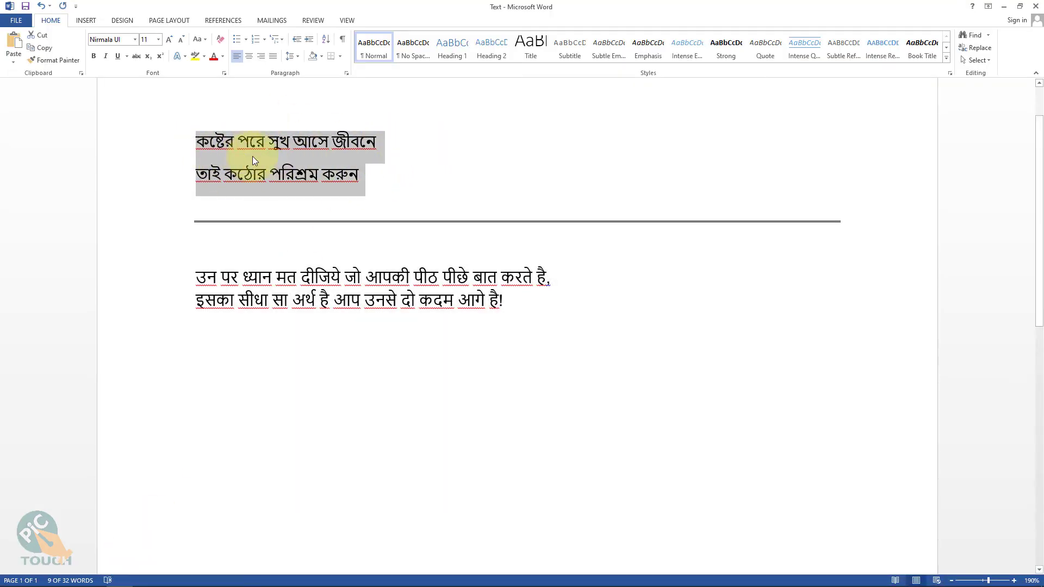
right_click(299, 147)
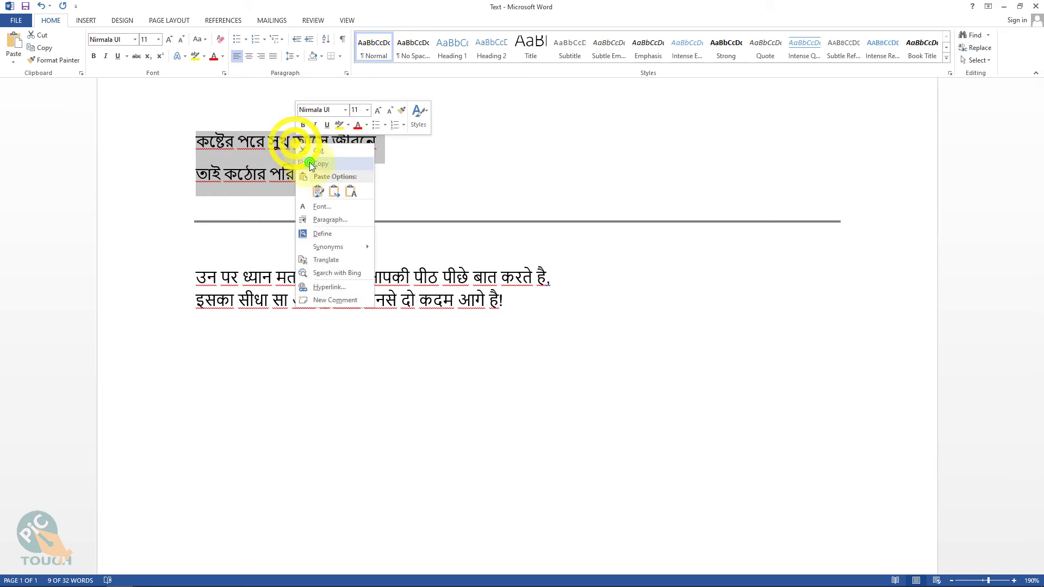
click(309, 162)
- Switch to Photoshop, paste the copied Bengali lines as a new text layer in the upper part of the canvas, and return to the Move tool
key(alt+Tab)
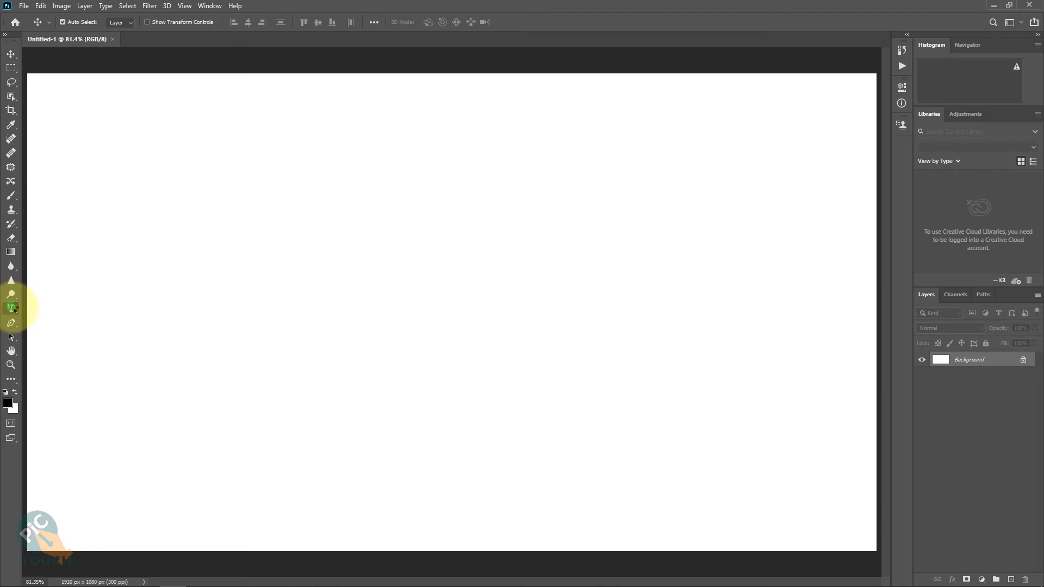
click(12, 308)
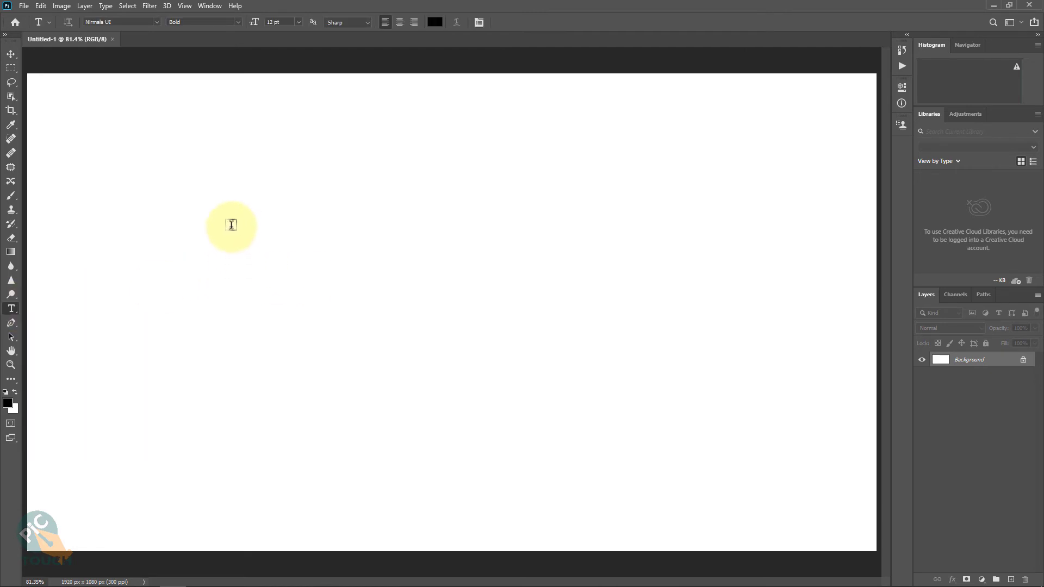
click(210, 221)
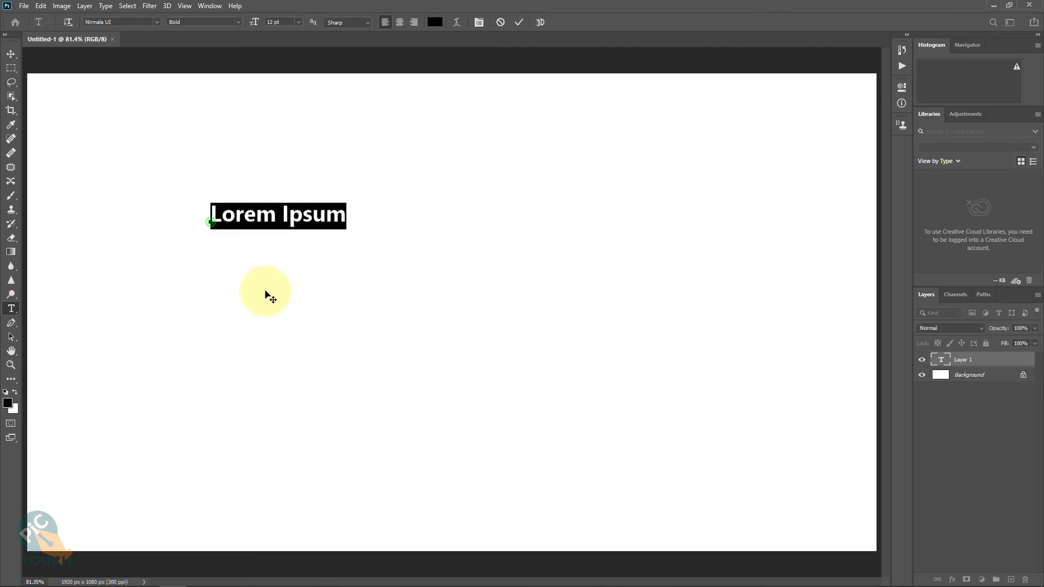
right_click(267, 217)
click(287, 260)
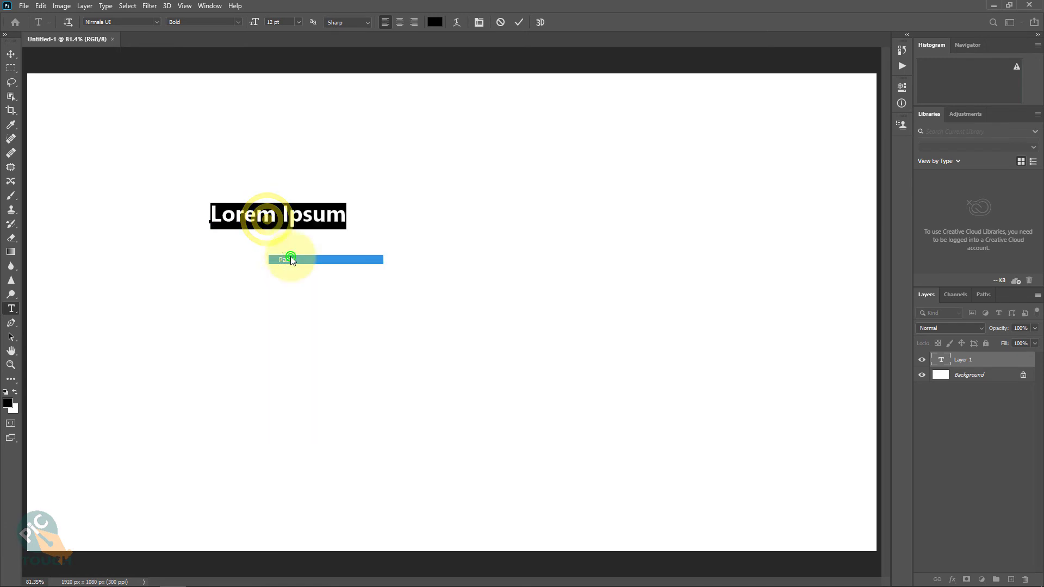
click(15, 55)
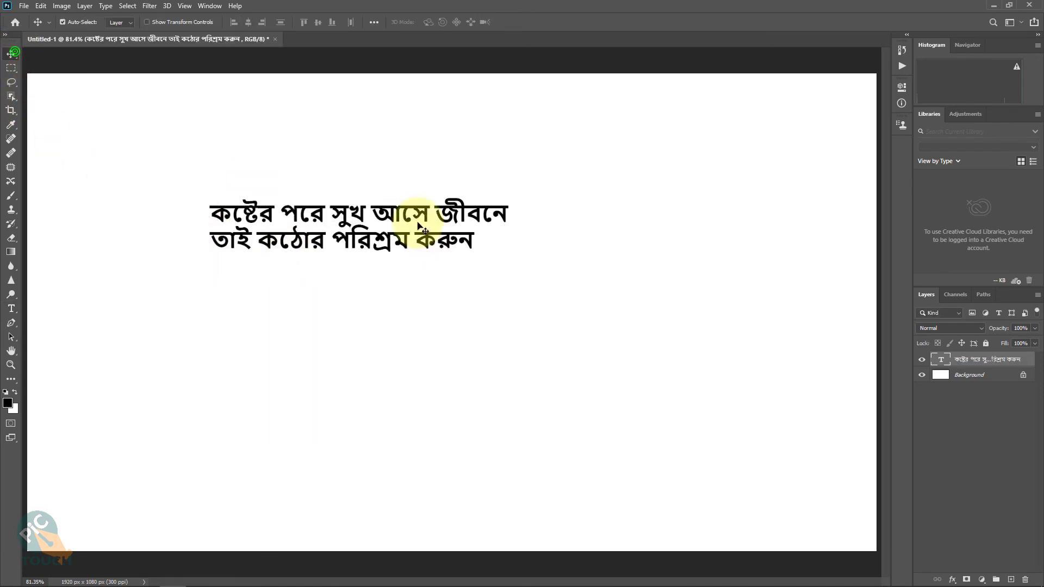
- Move the Bengali text toward the canvas's upper left and scale it proportionally to about 202%
drag(410, 217, 280, 134)
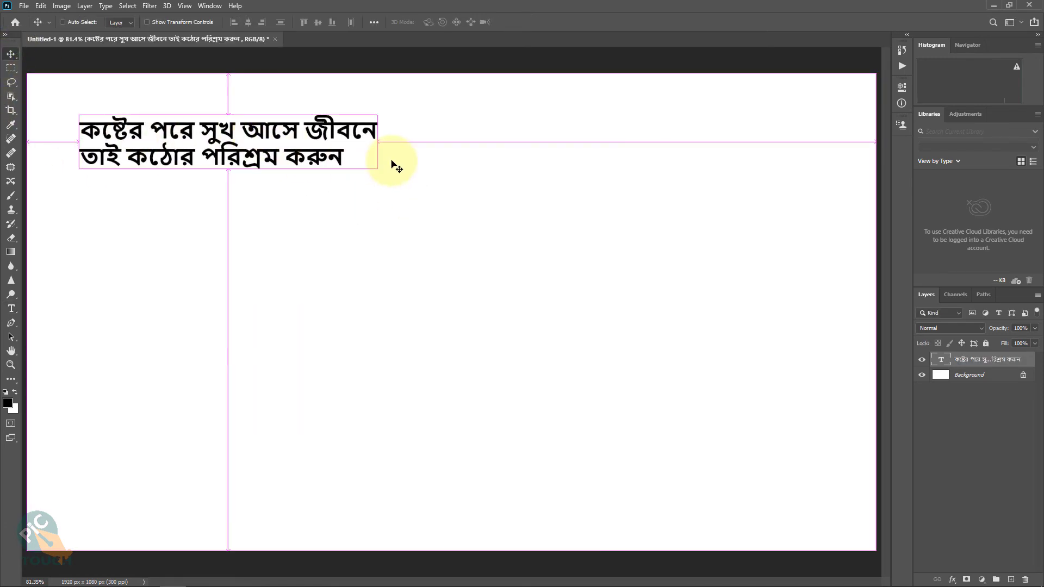
key(ctrl+t)
drag(378, 157, 682, 133)
drag(554, 133, 580, 148)
key(ctrl+0)
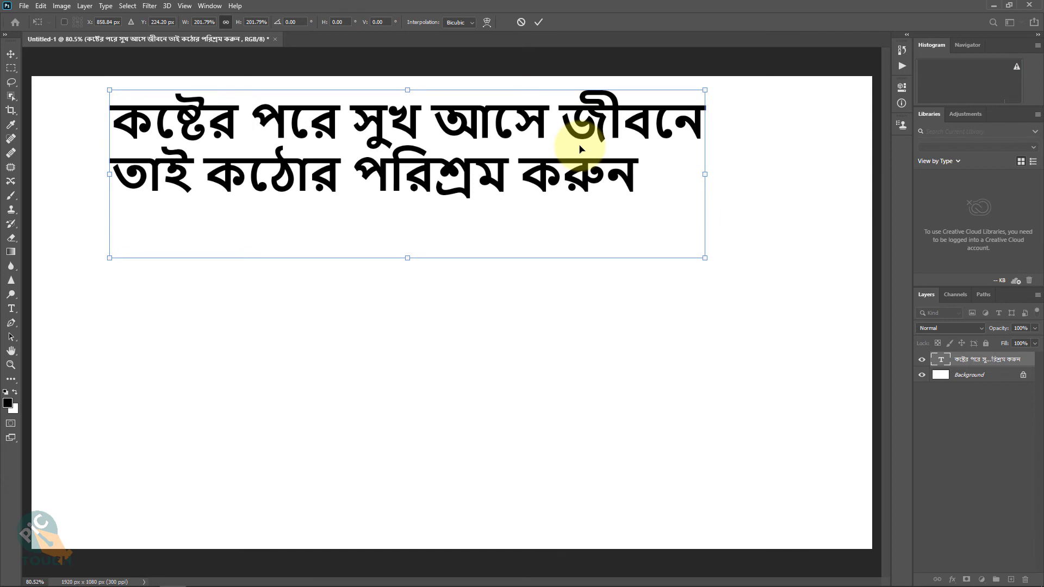
key(Return)
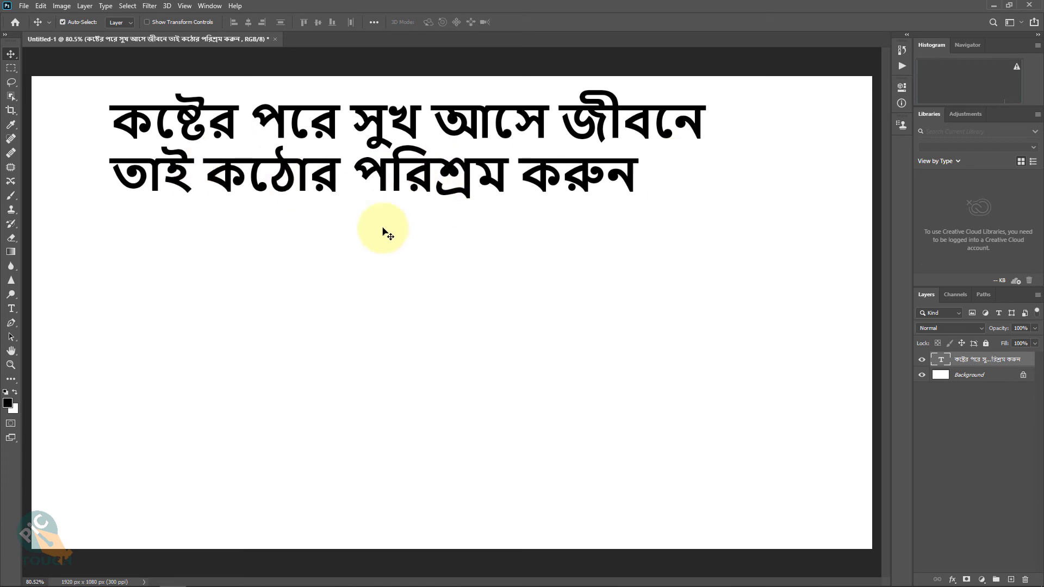
- Switch back to the Text document in Word and copy the two Hindi lines below the divider
click(120, 576)
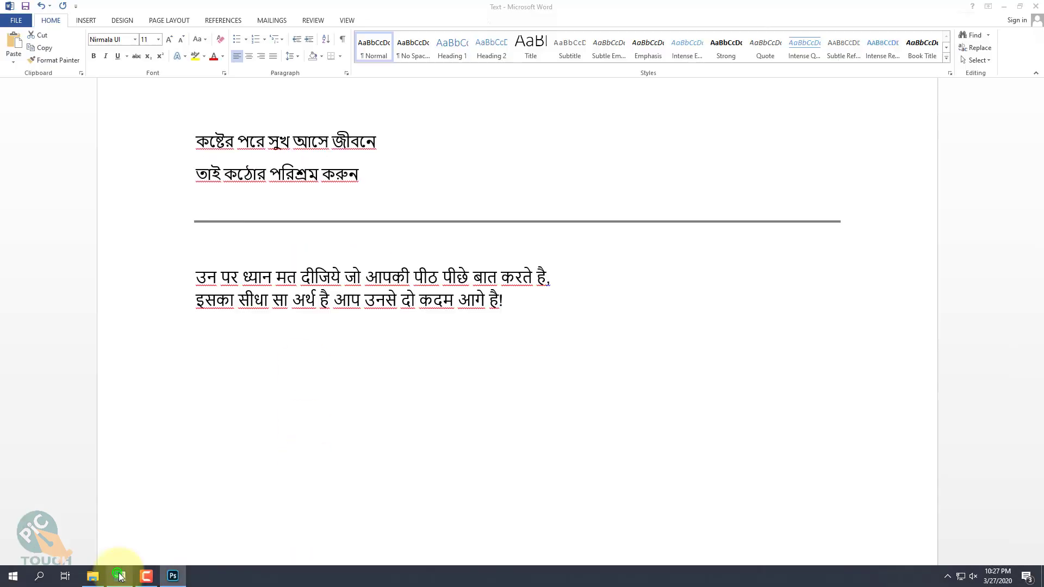
click(522, 303)
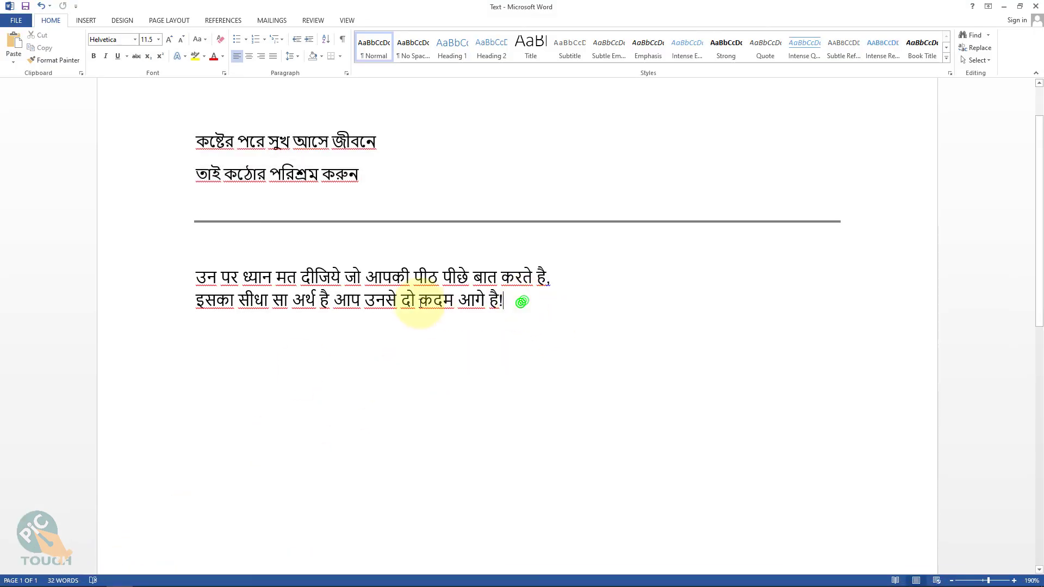
shift+click(168, 284)
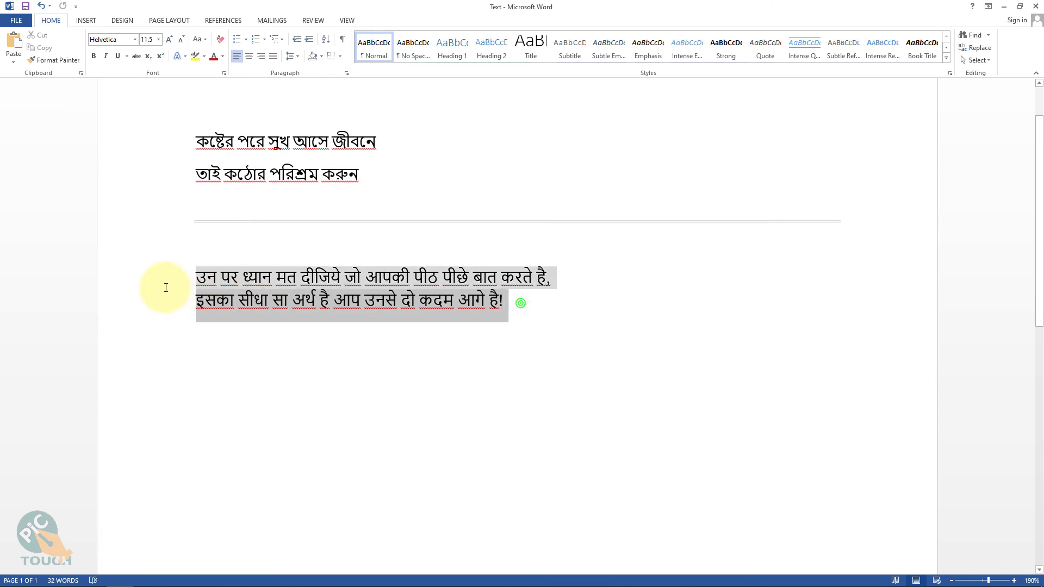
right_click(346, 283)
click(359, 303)
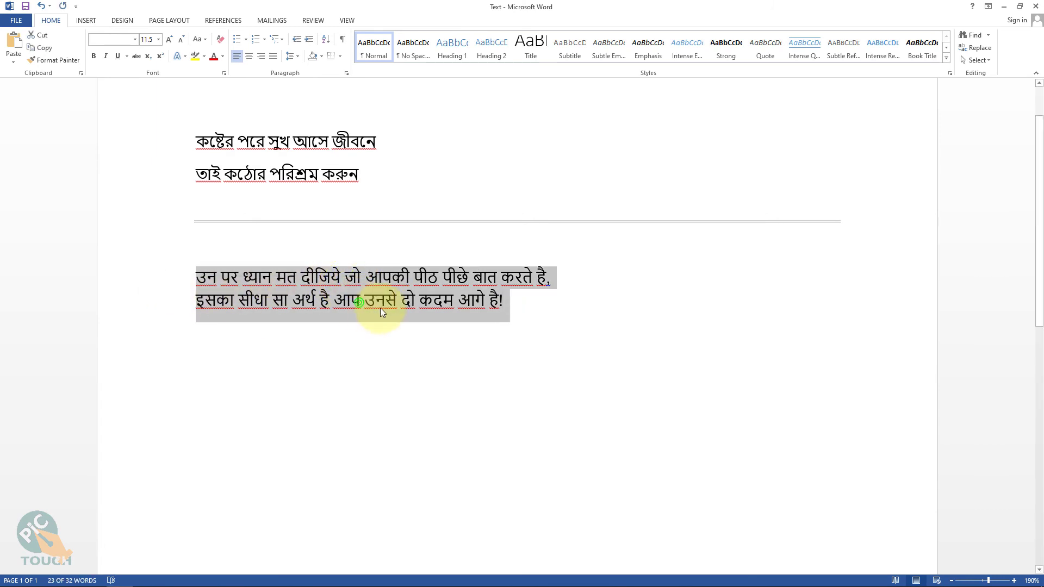
- Switch to Photoshop, paste the copied Hindi lines as a new text layer beneath the Bengali text, and return to the Move tool
key(alt+Tab)
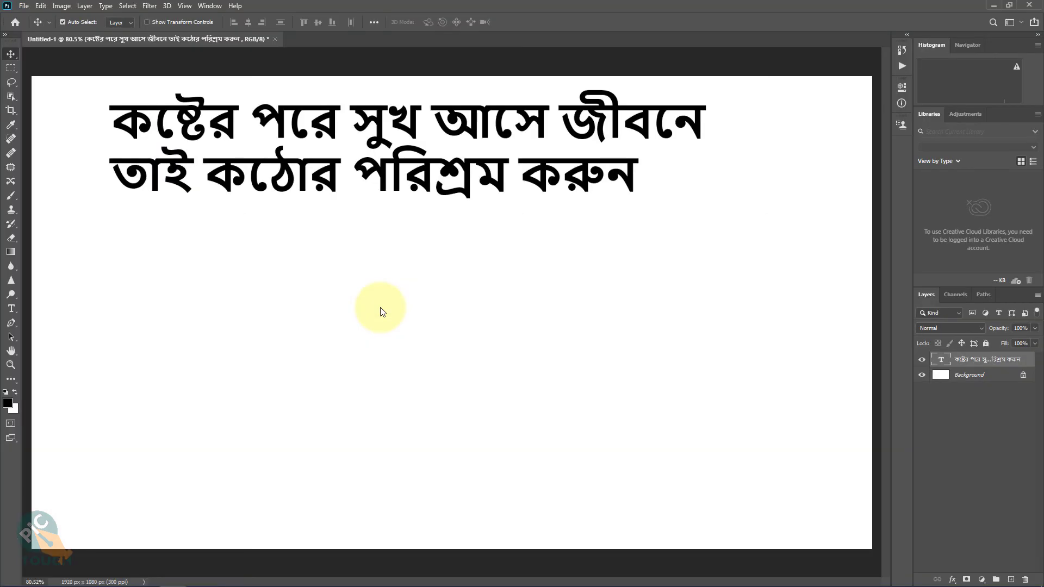
click(14, 308)
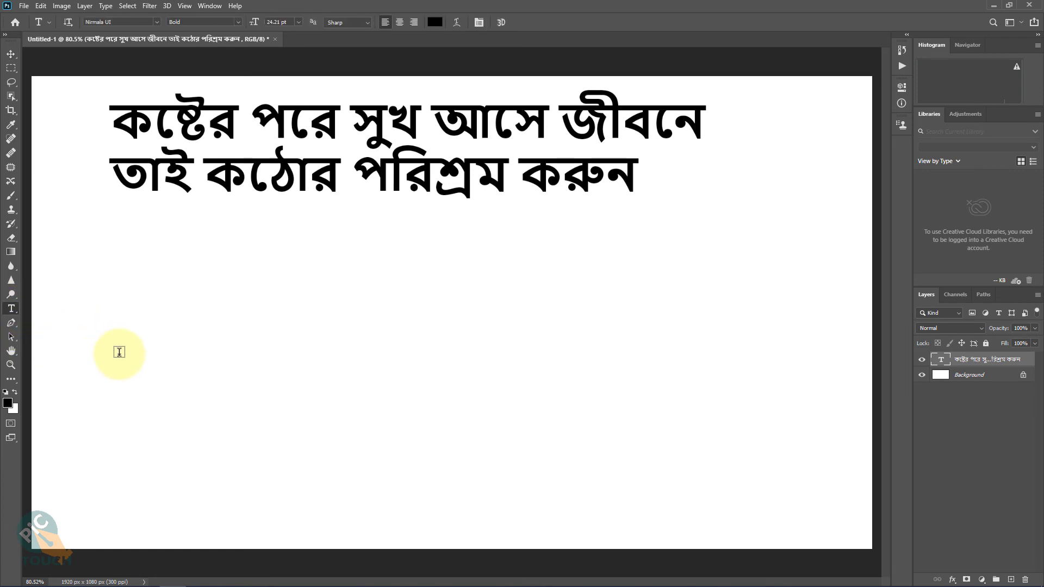
click(100, 335)
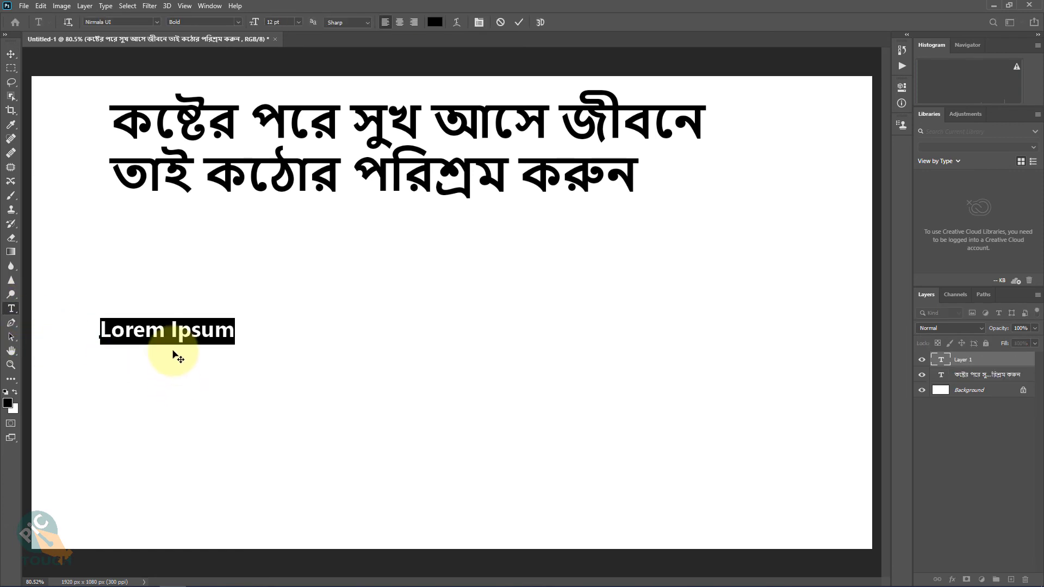
right_click(176, 334)
click(216, 384)
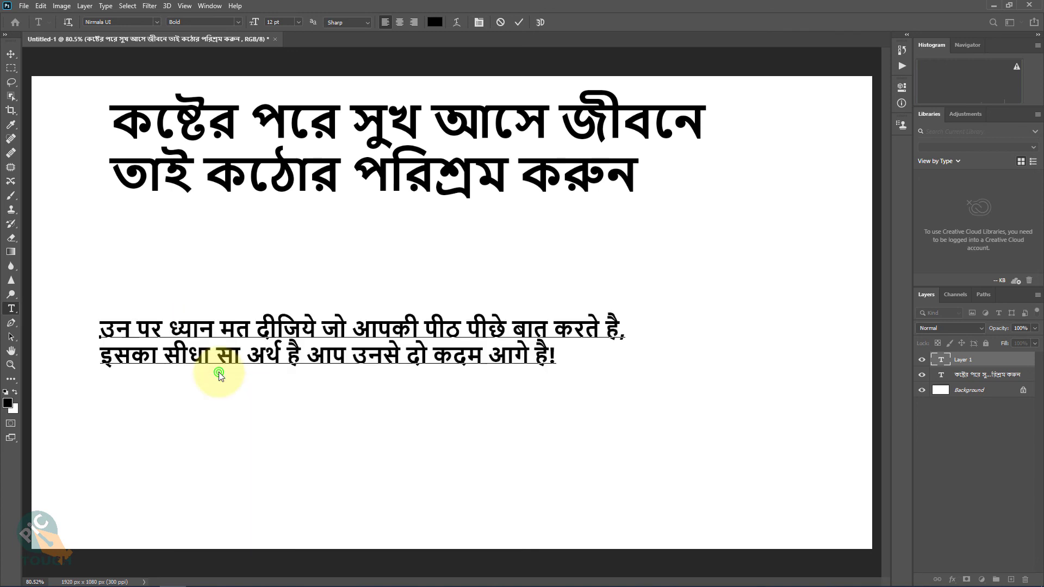
click(11, 57)
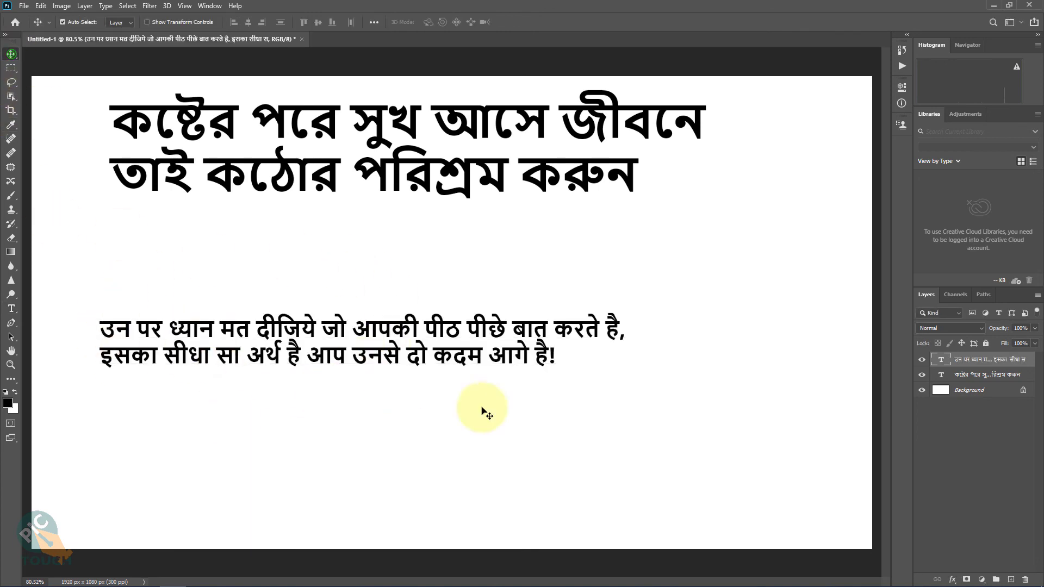
- Shift the Hindi text slightly left beneath the Bengali text and scale it proportionally to about 148%
drag(434, 335, 403, 339)
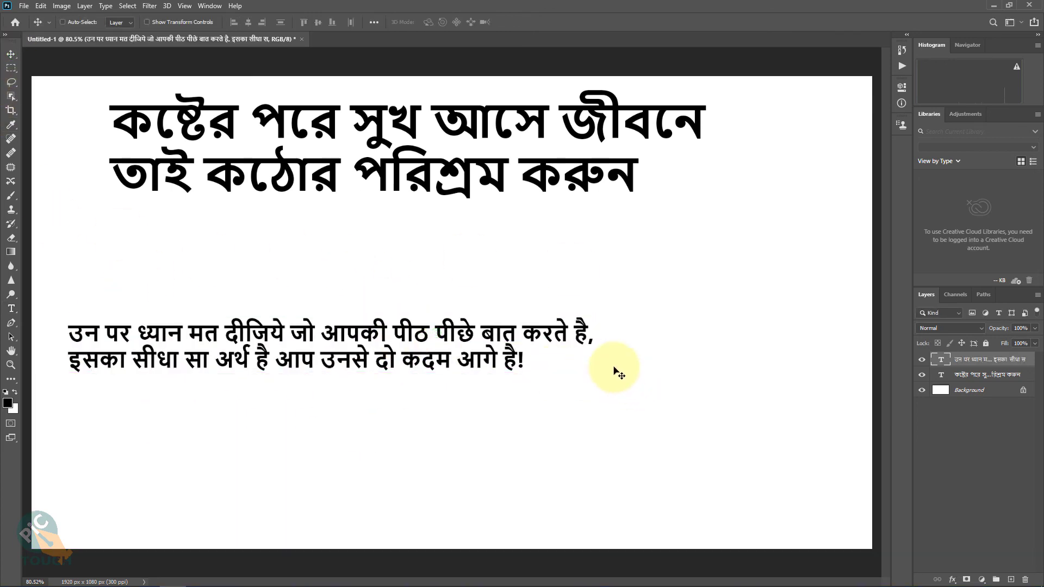
key(ctrl+t)
drag(623, 353, 881, 344)
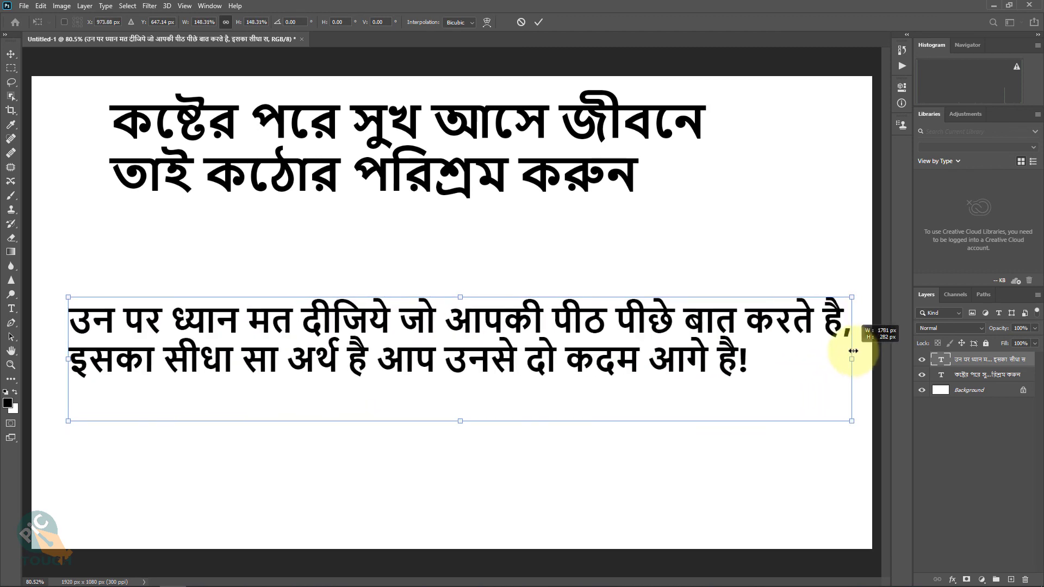
click(9, 57)
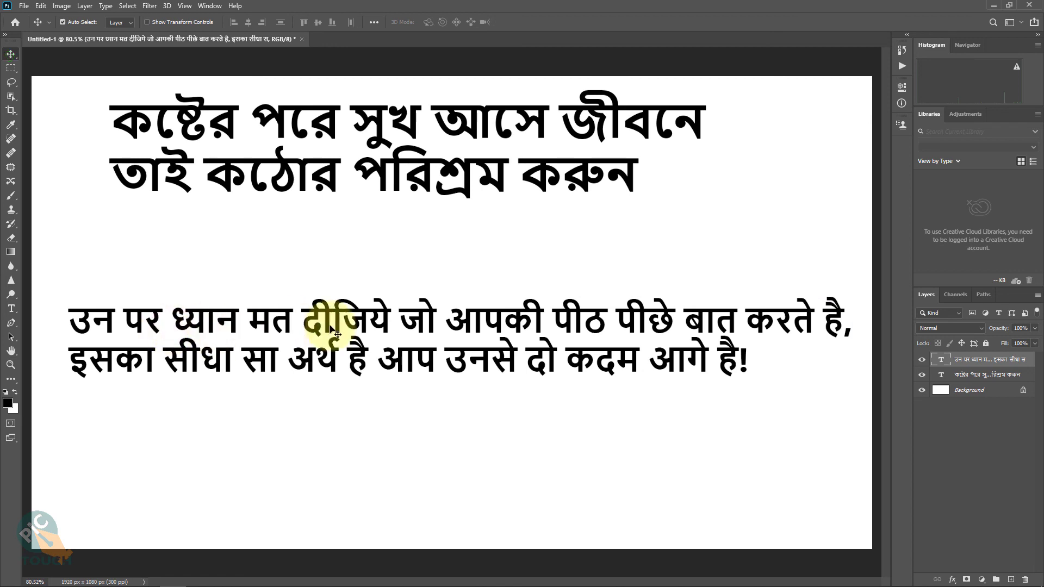